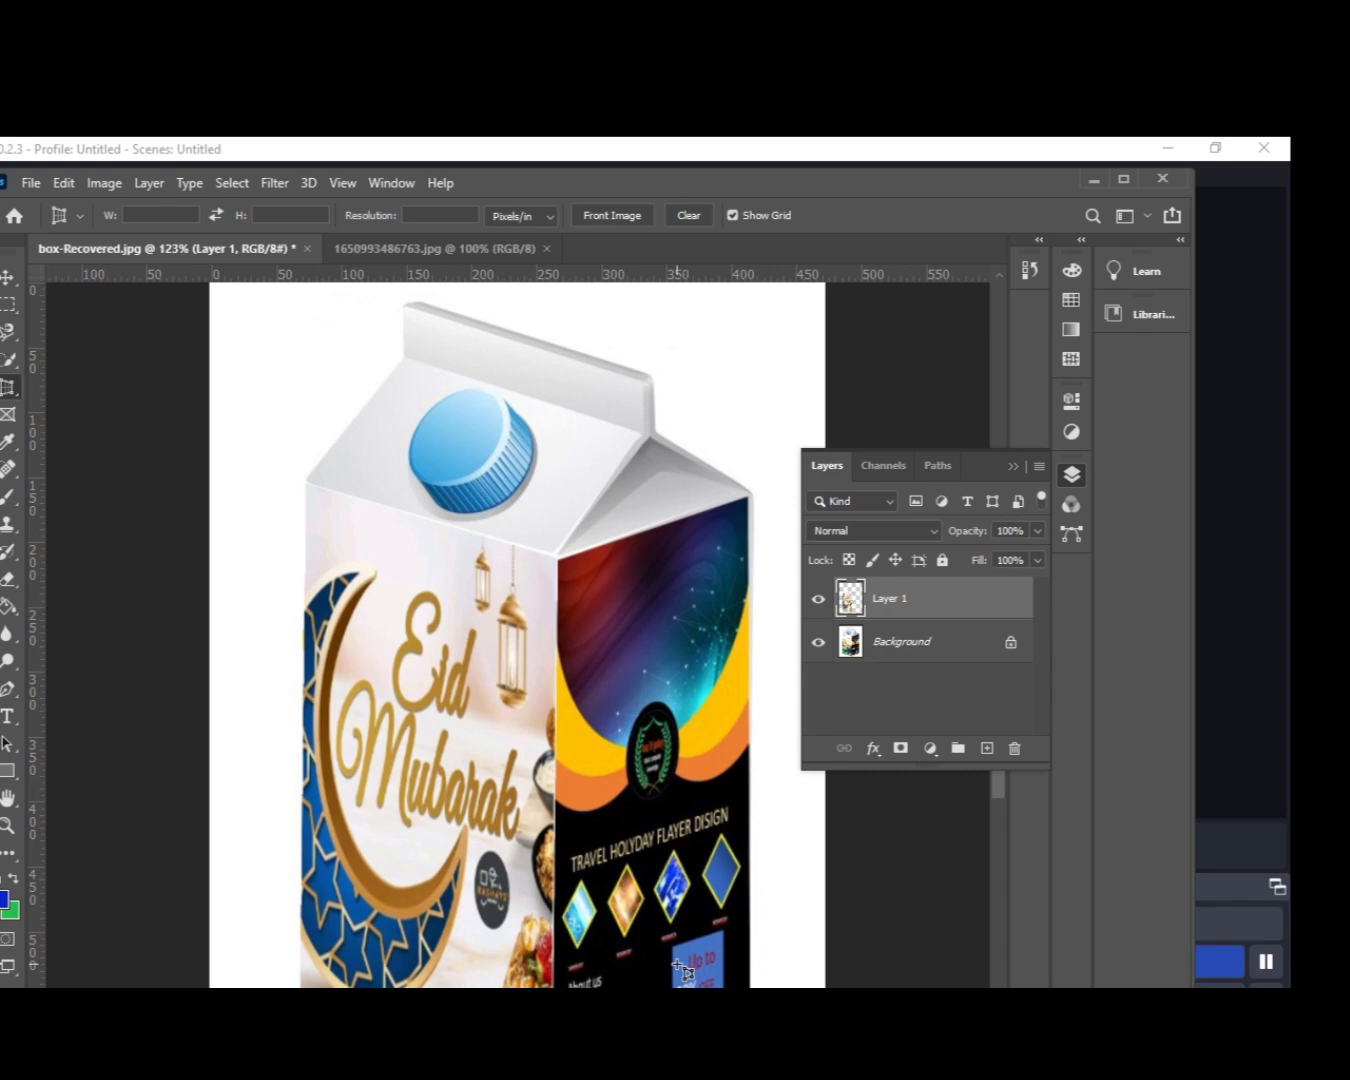
# Step: Open the photo IMG_20220701_154251 from the taspia folder
pyautogui.rightClick(6, 393)
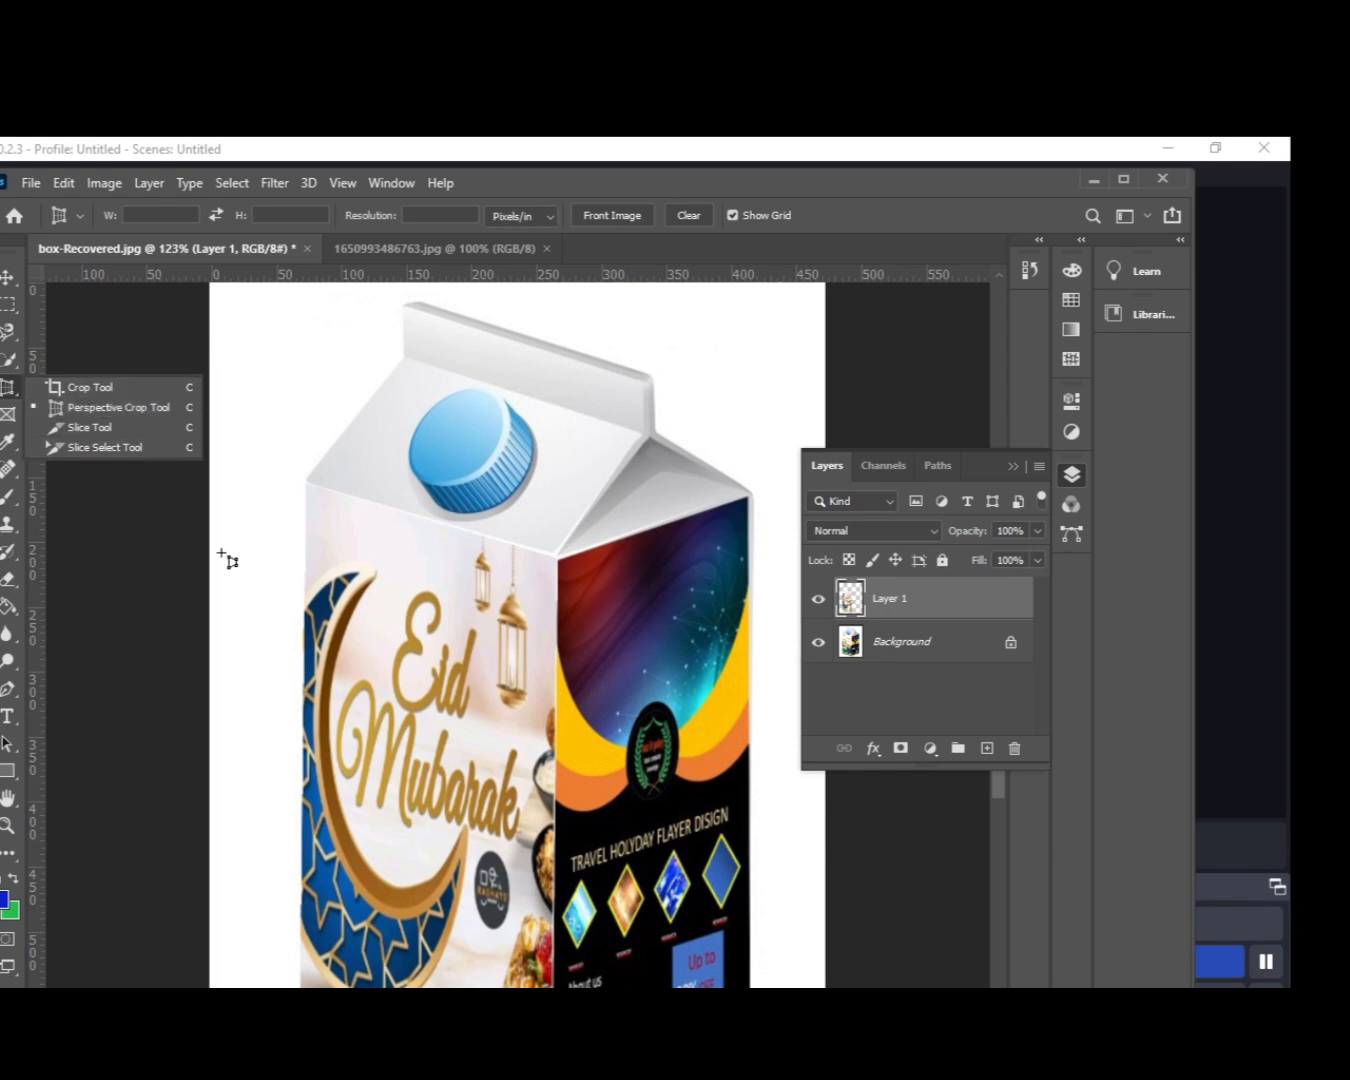
pyautogui.click(432, 249)
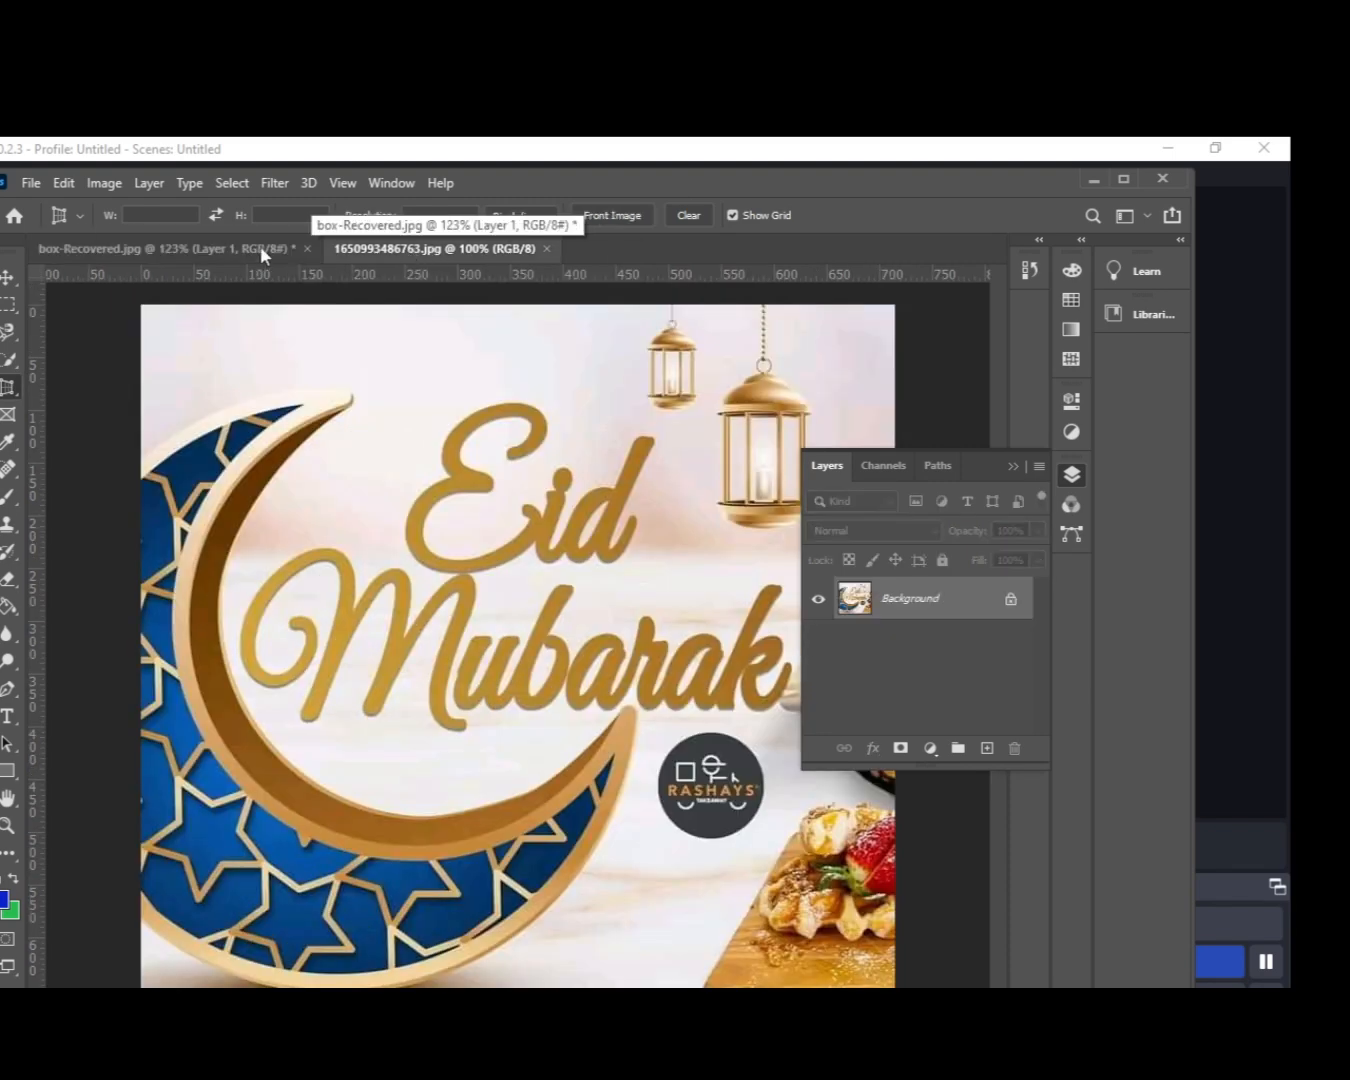
pyautogui.click(29, 182)
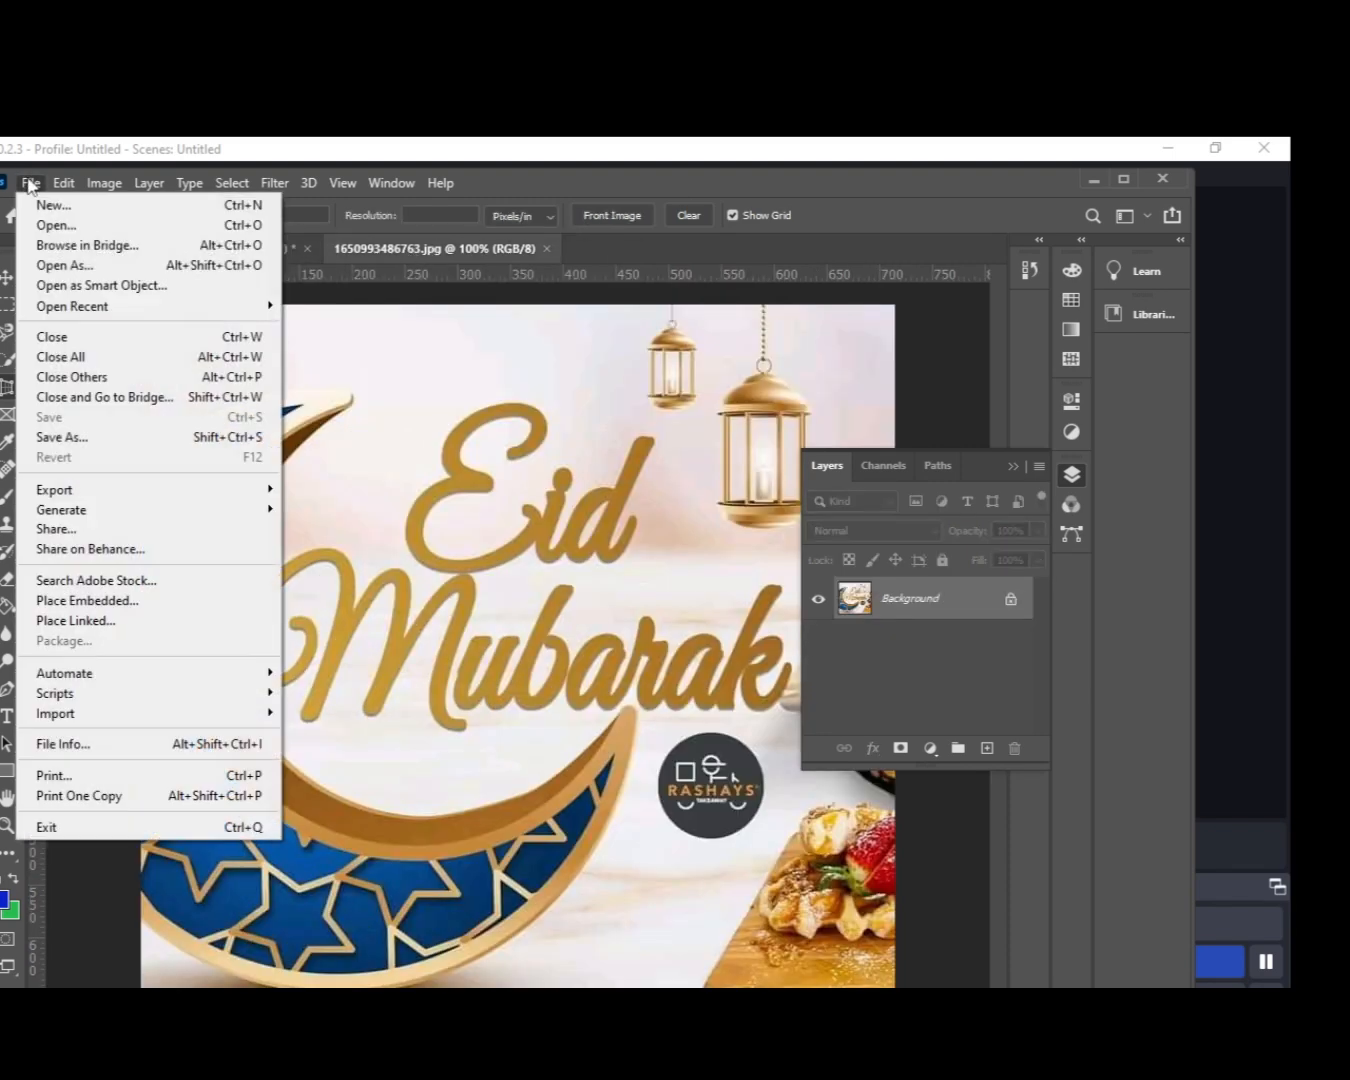
pyautogui.click(66, 224)
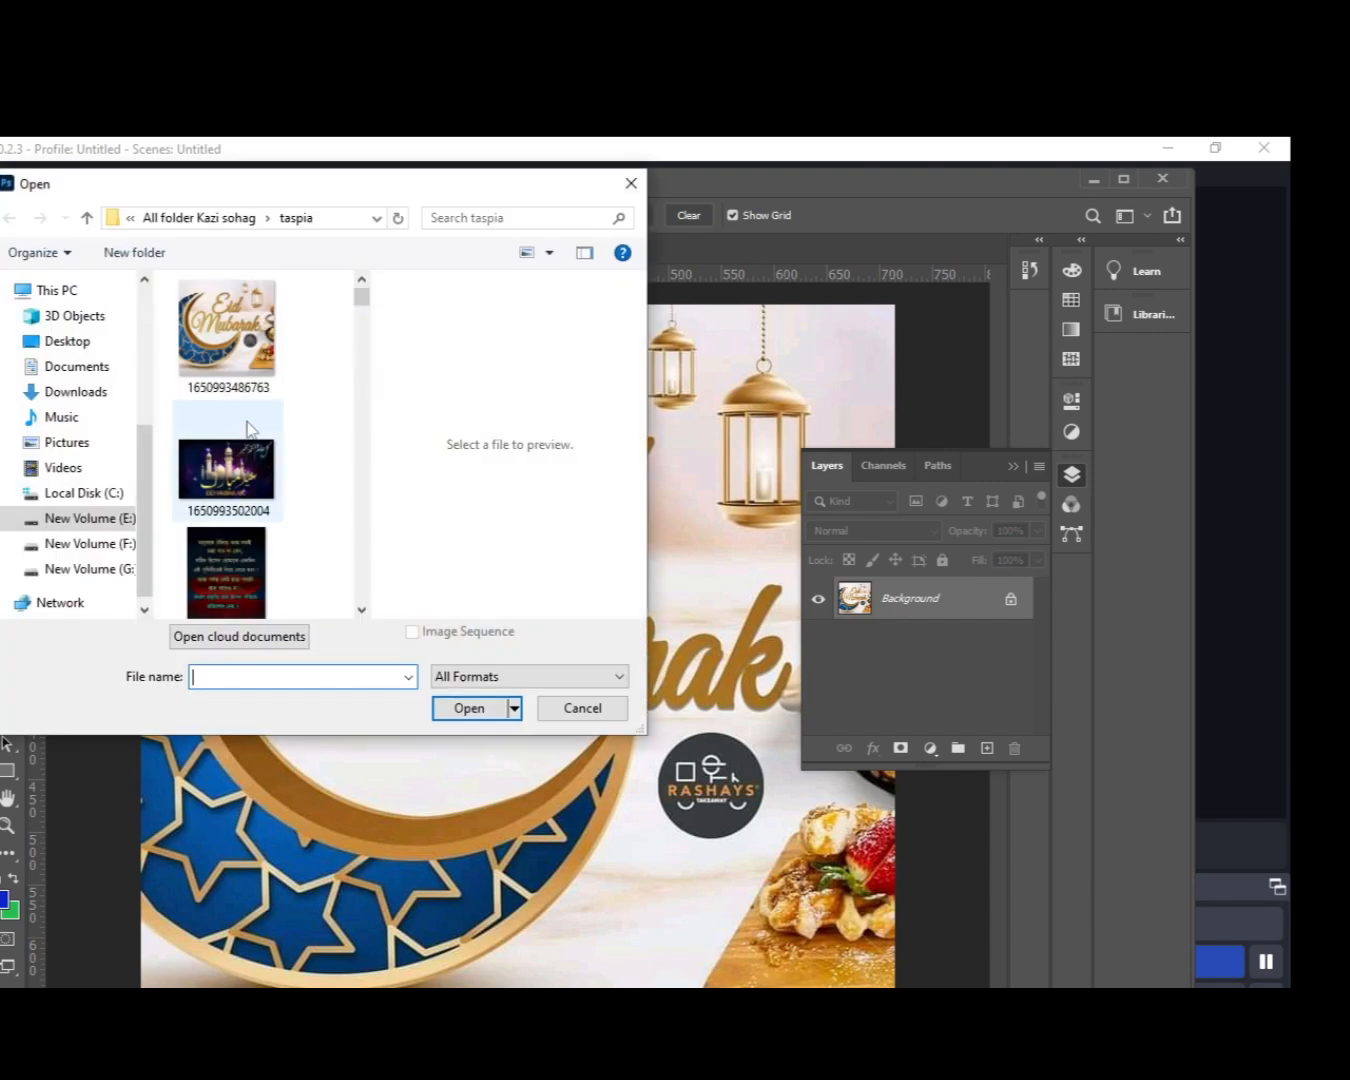
pyautogui.scroll(-5, 261, 477)
pyautogui.scroll(-8, 261, 478)
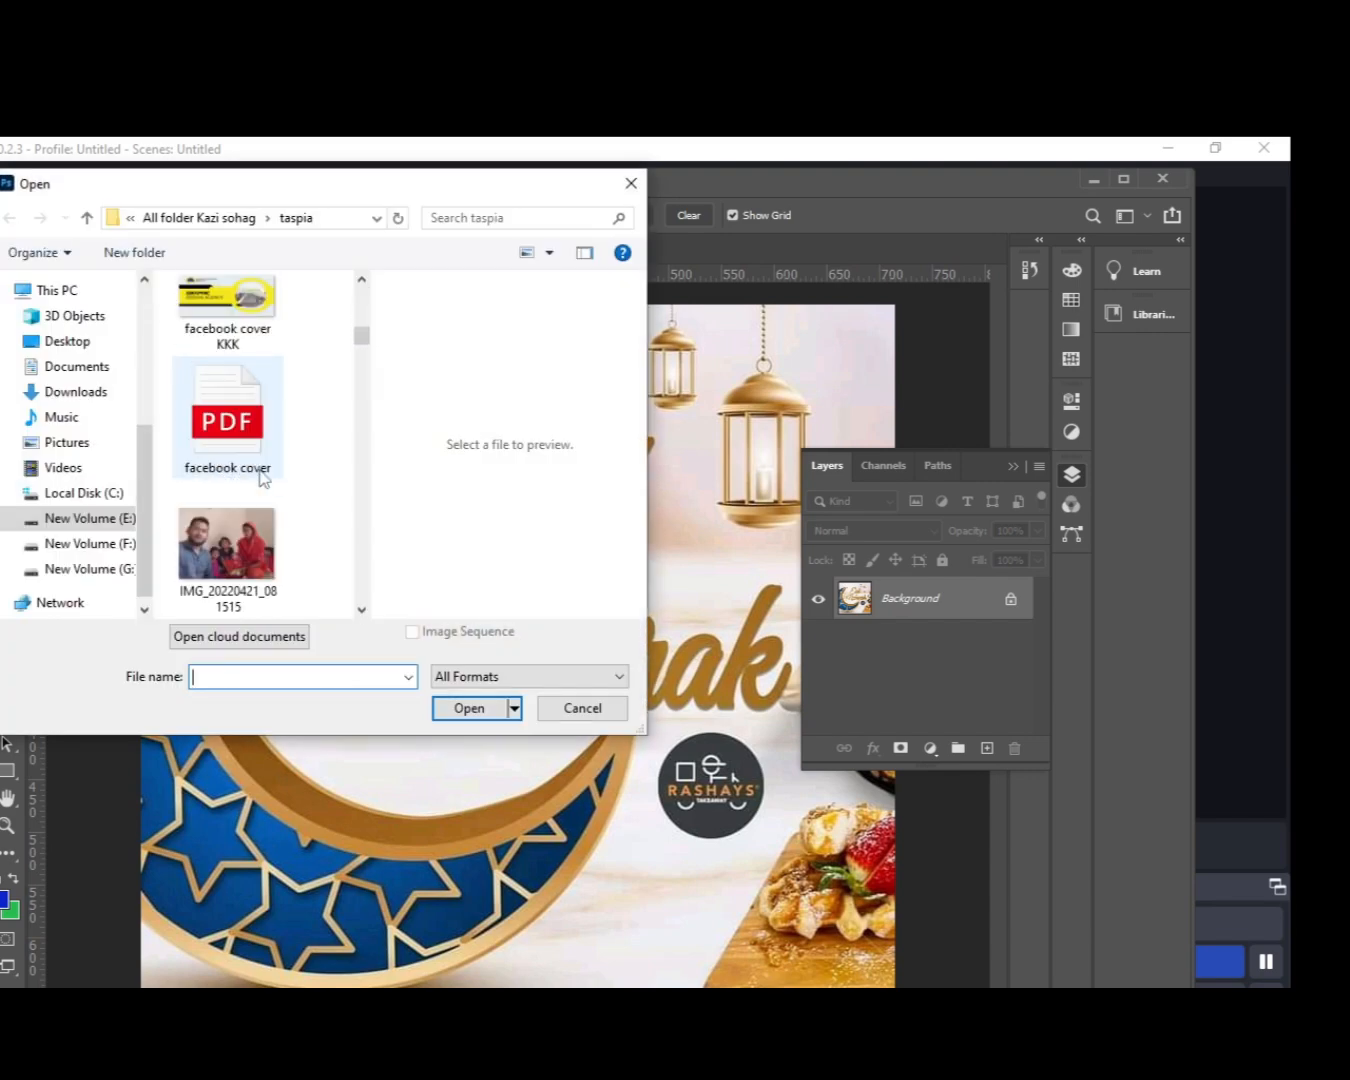
pyautogui.scroll(-4, 262, 478)
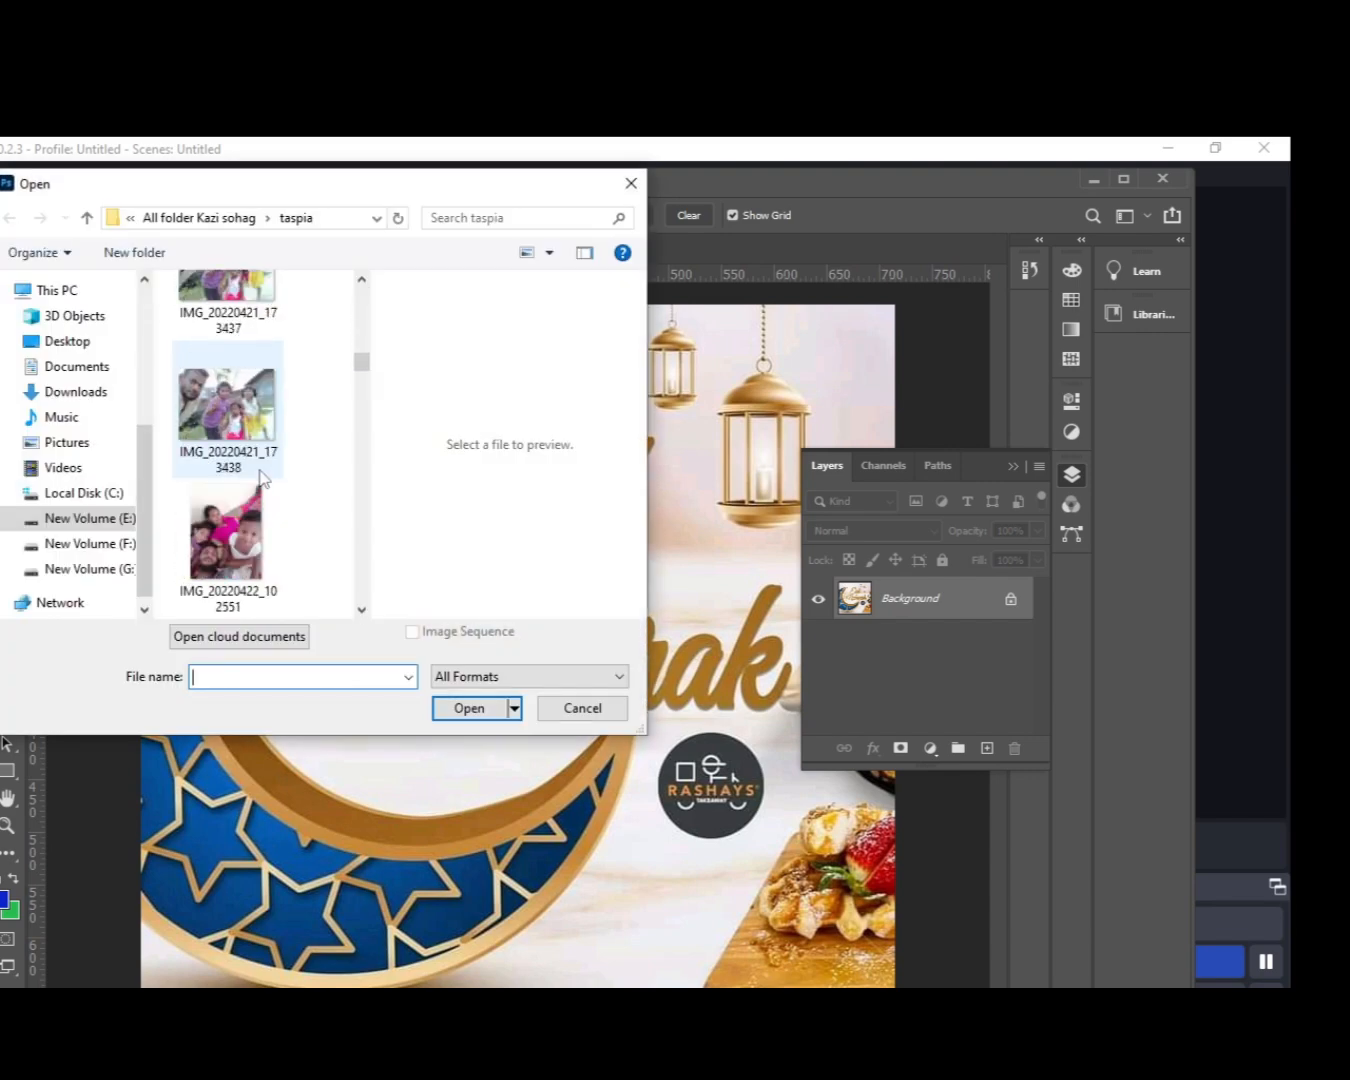
pyautogui.scroll(-1, 262, 478)
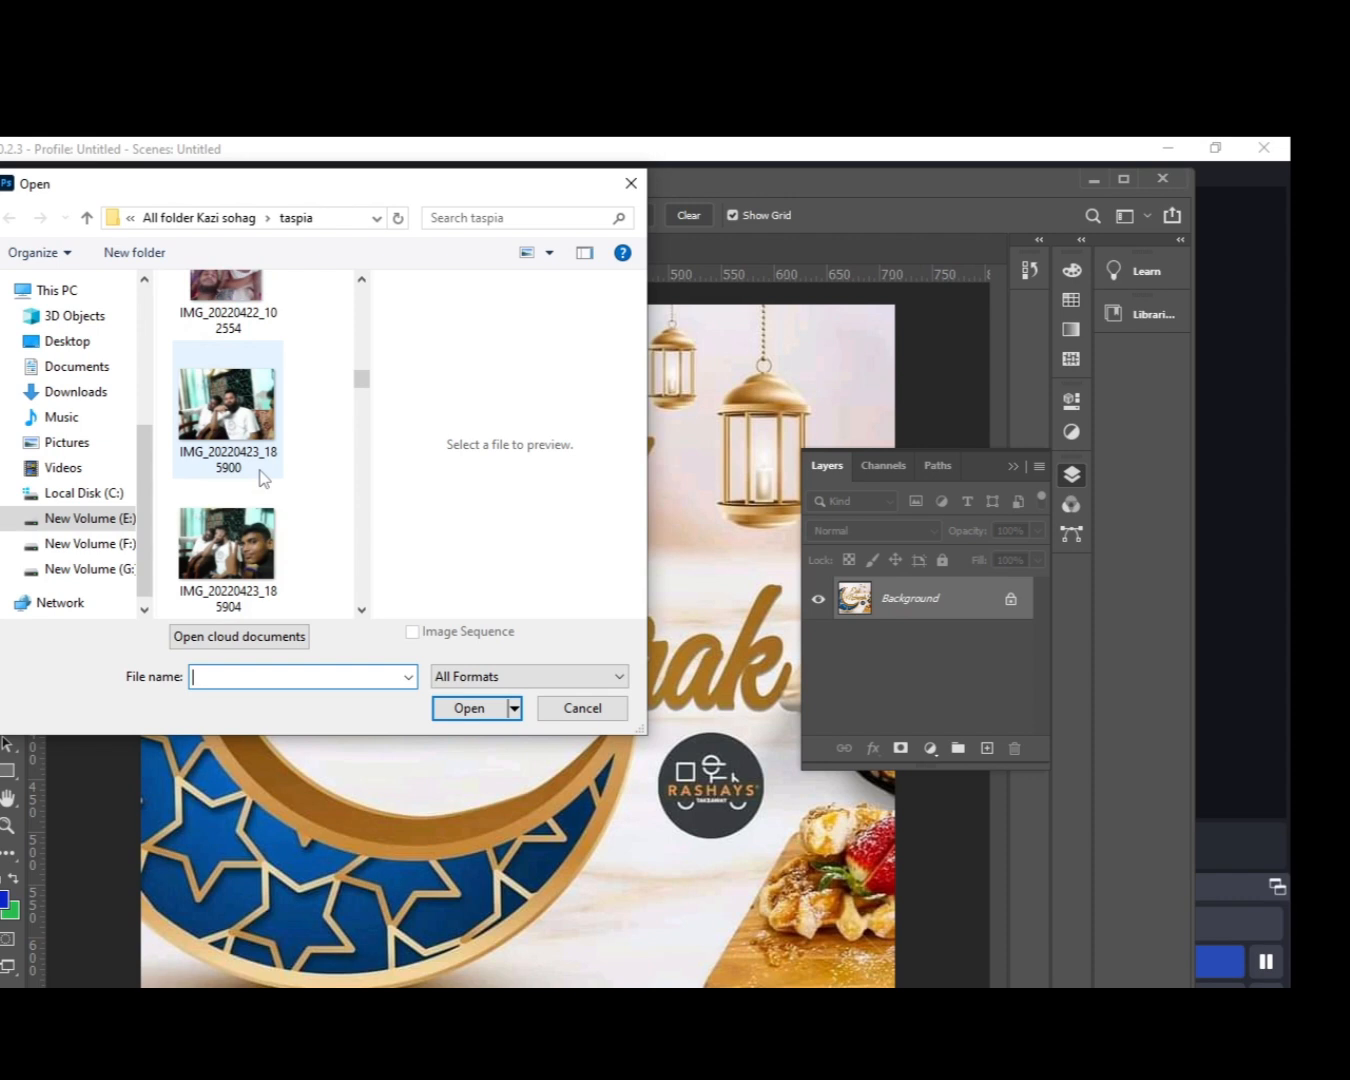
pyautogui.scroll(-2, 262, 478)
pyautogui.scroll(-6, 261, 478)
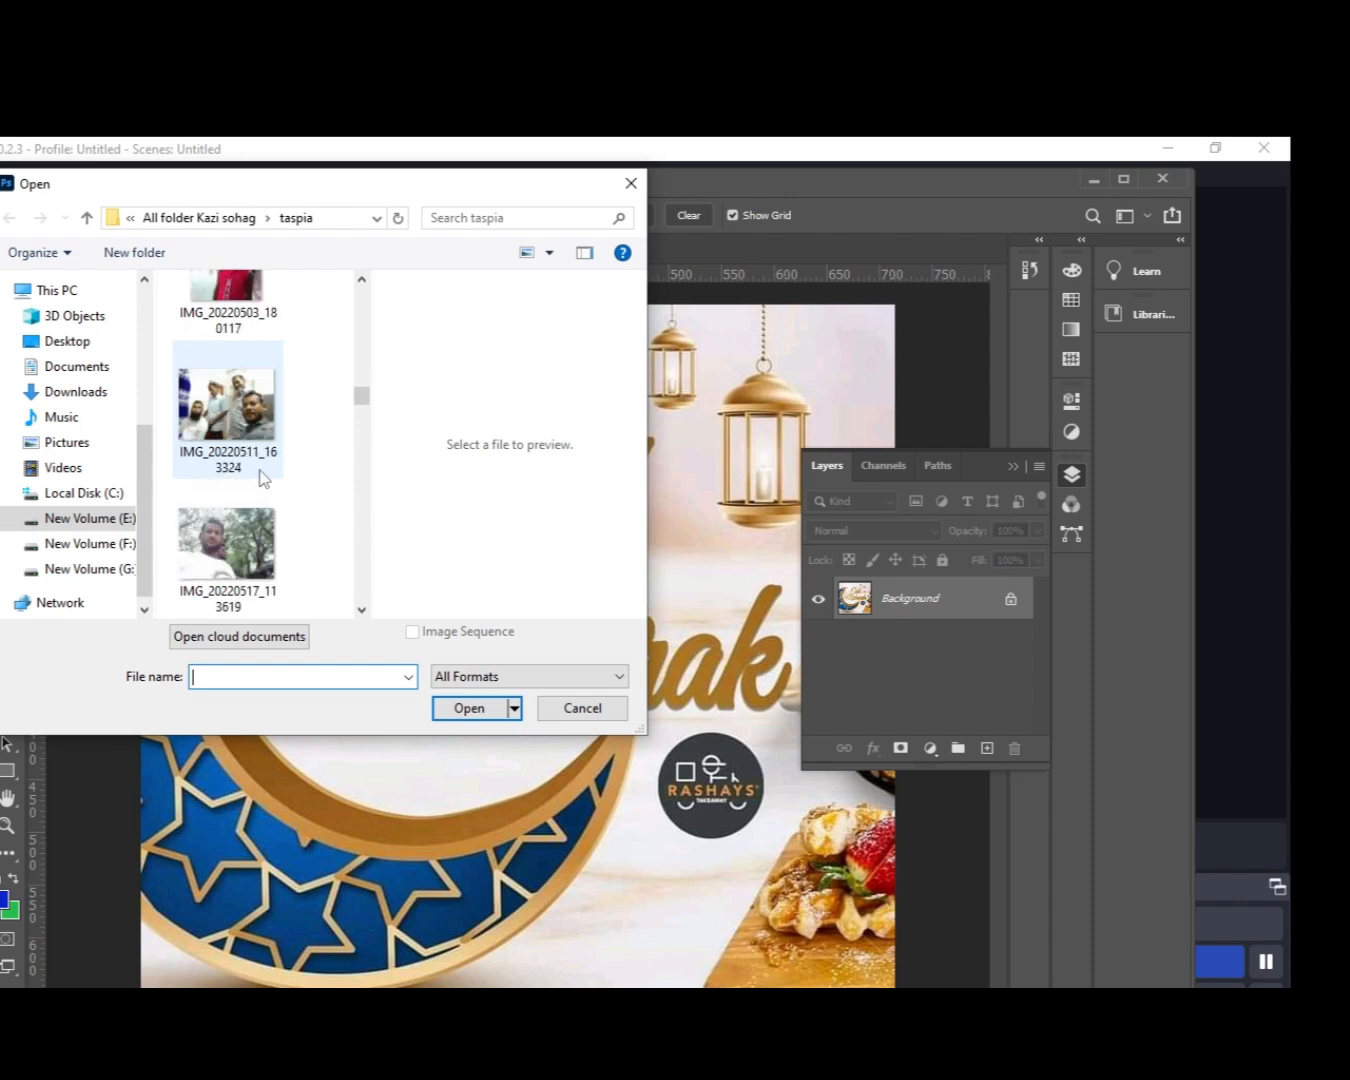
pyautogui.scroll(-3, 262, 478)
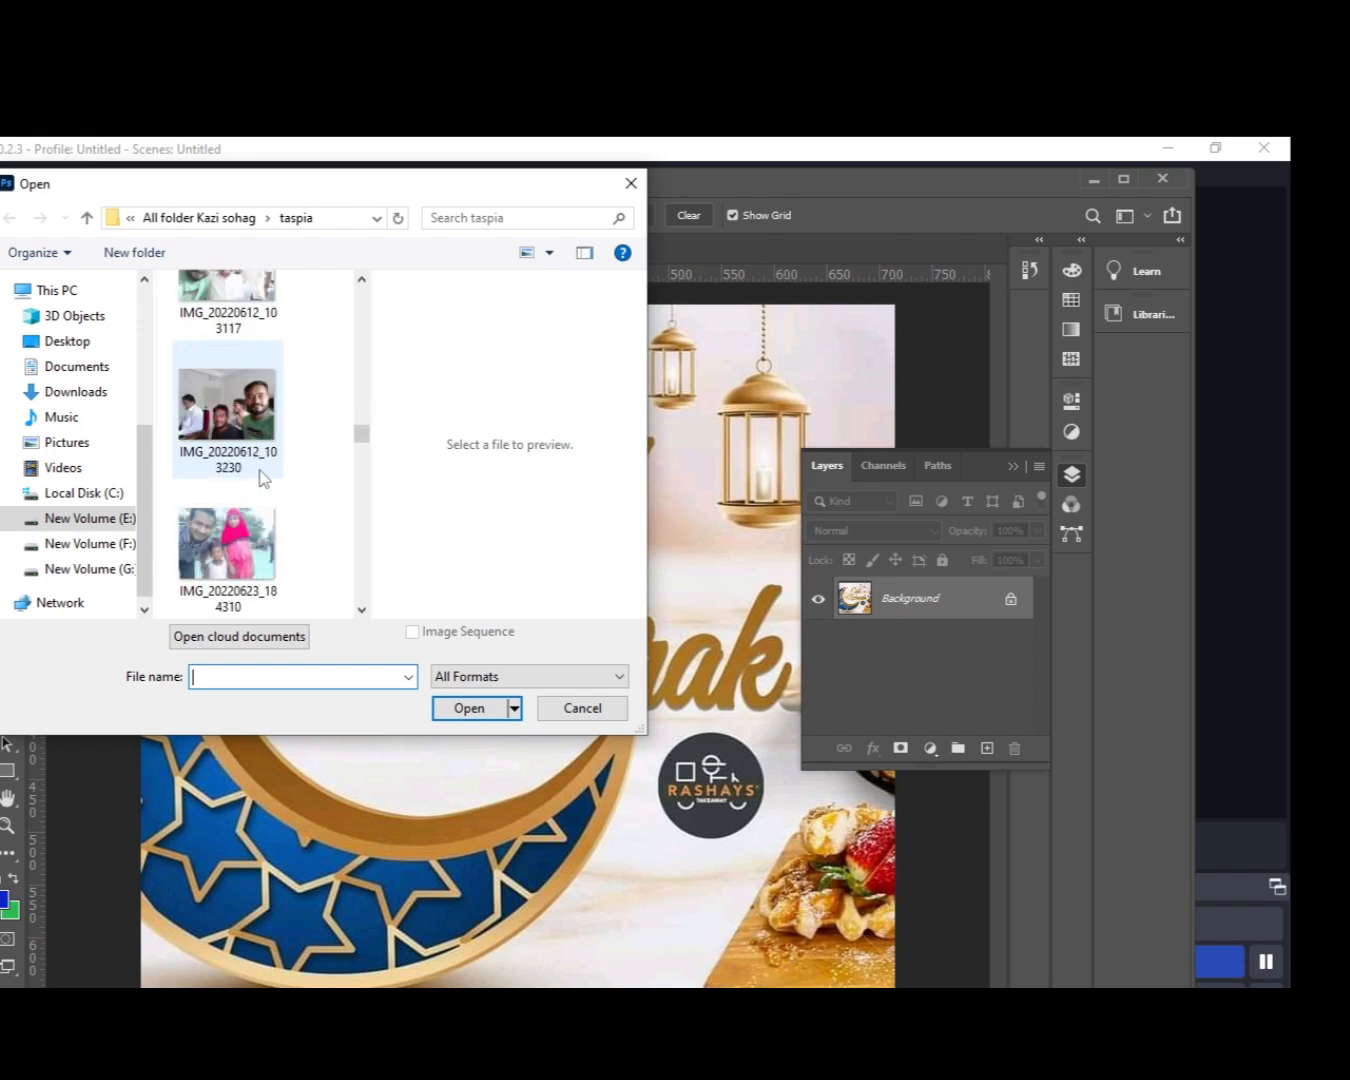
pyautogui.scroll(-2, 262, 478)
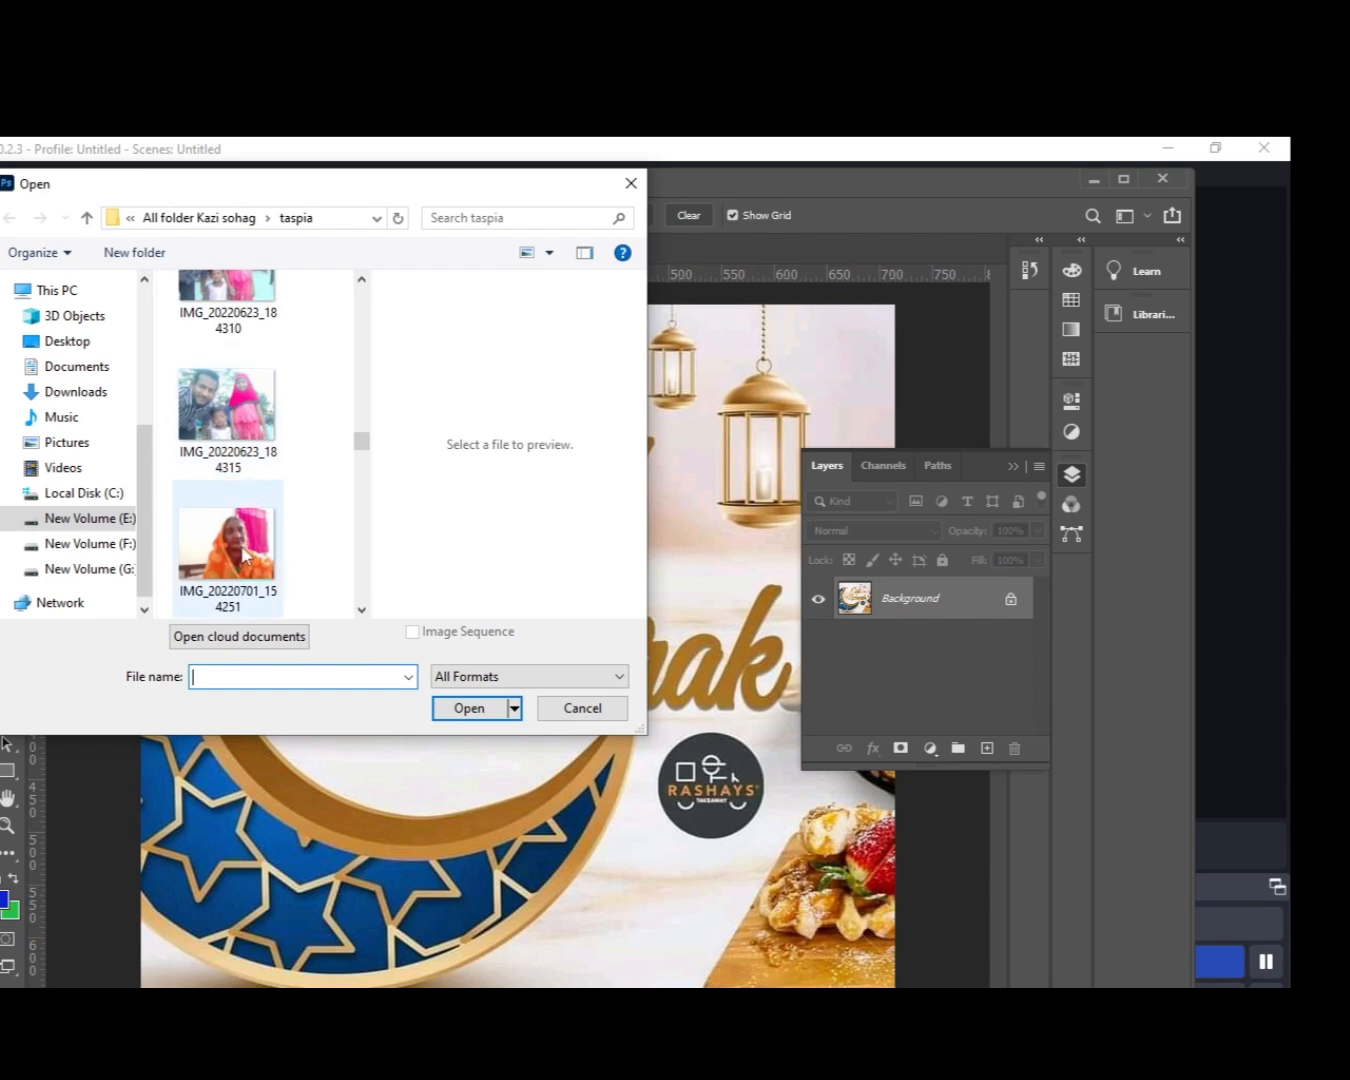
pyautogui.scroll(-1, 244, 552)
pyautogui.scroll(1, 245, 552)
pyautogui.click(215, 494)
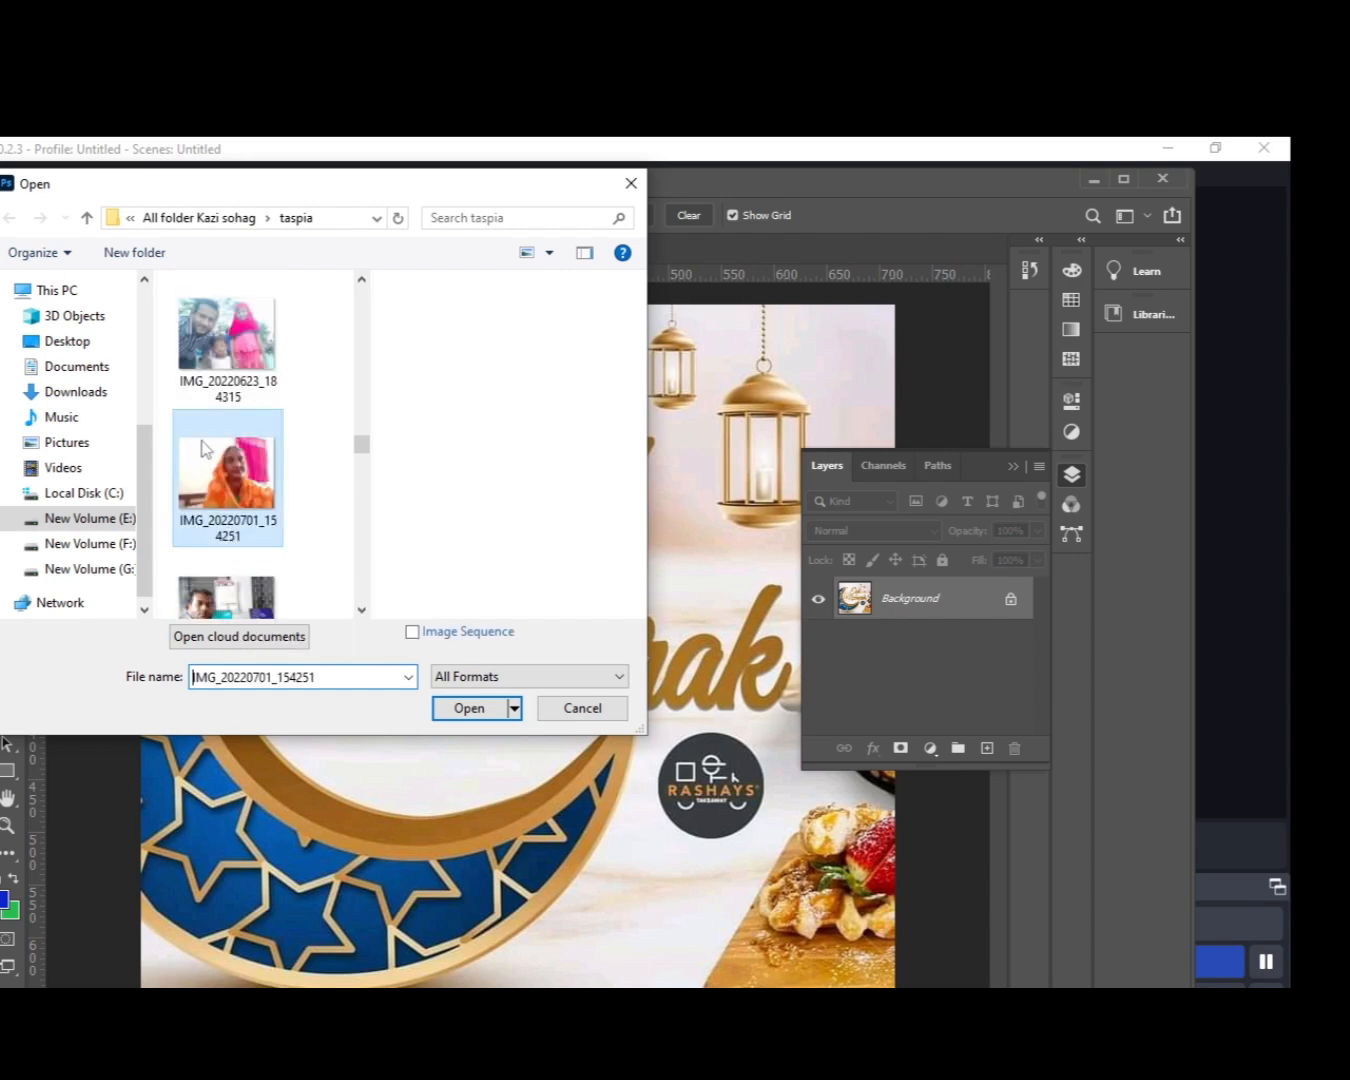
pyautogui.click(478, 717)
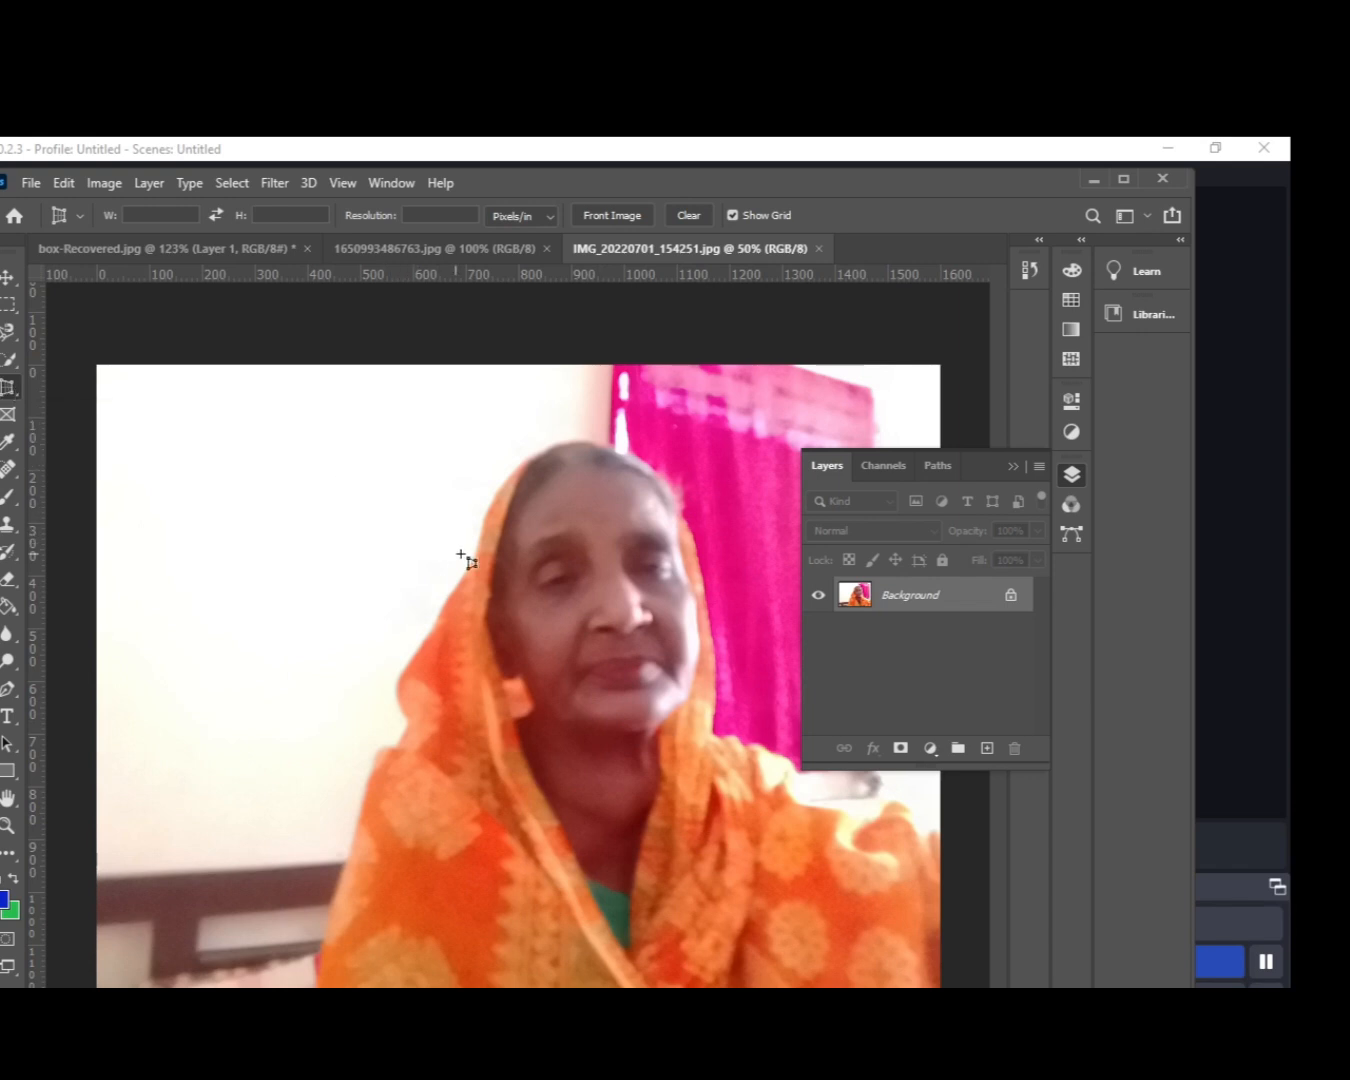
# Step: Start the Crop tool on the portrait photo and shift the image to centre the woman in the crop frame
pyautogui.rightClick(10, 391)
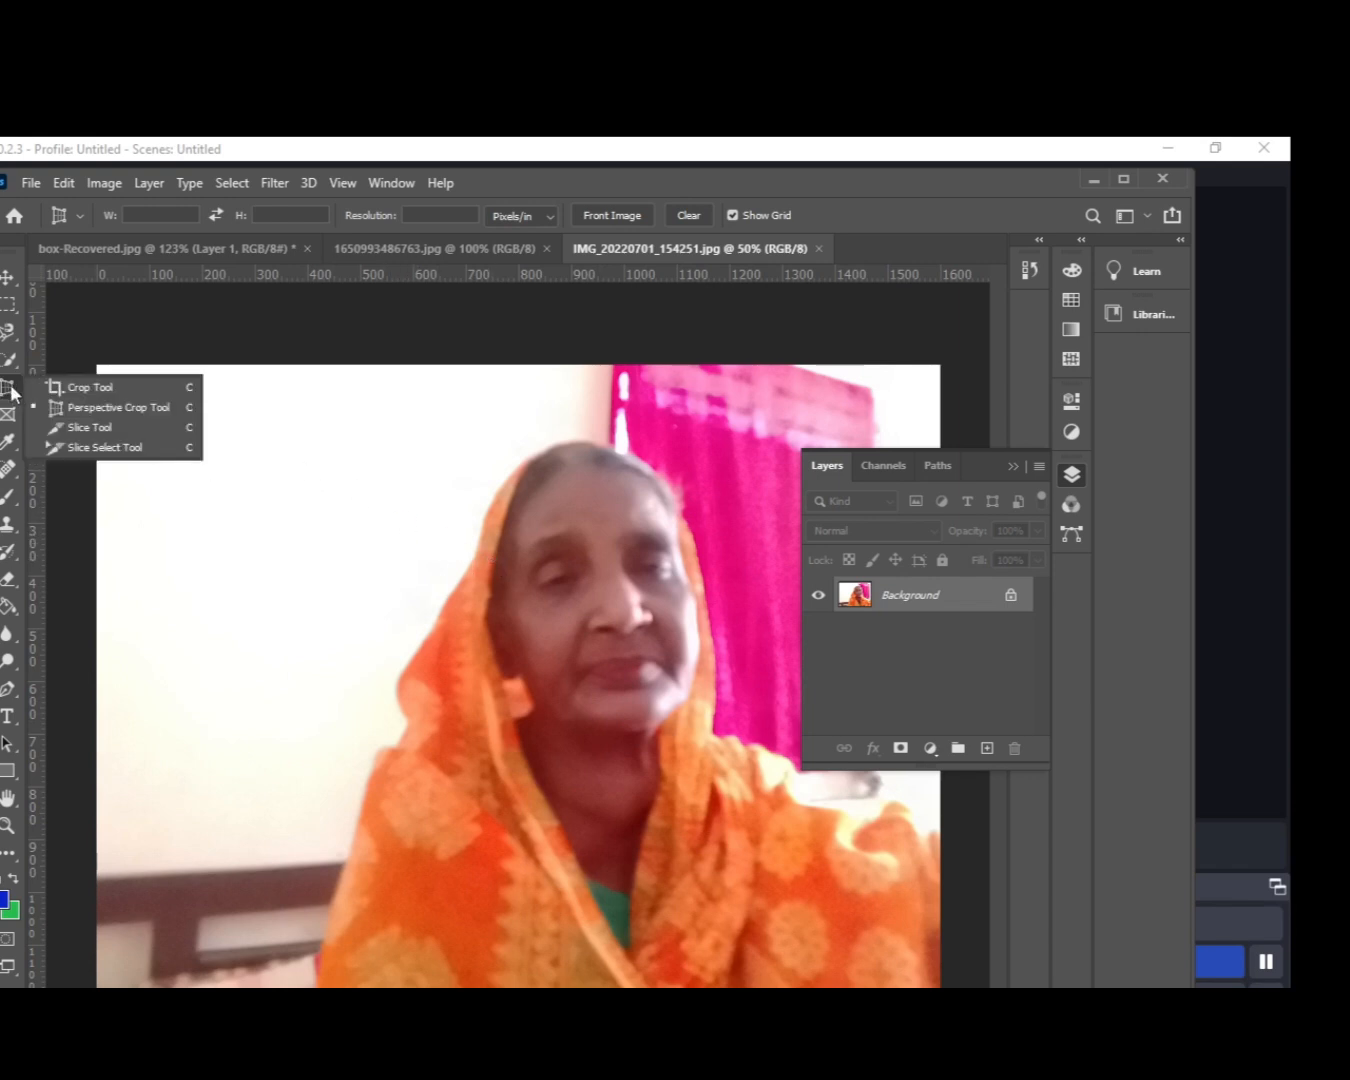
pyautogui.click(80, 391)
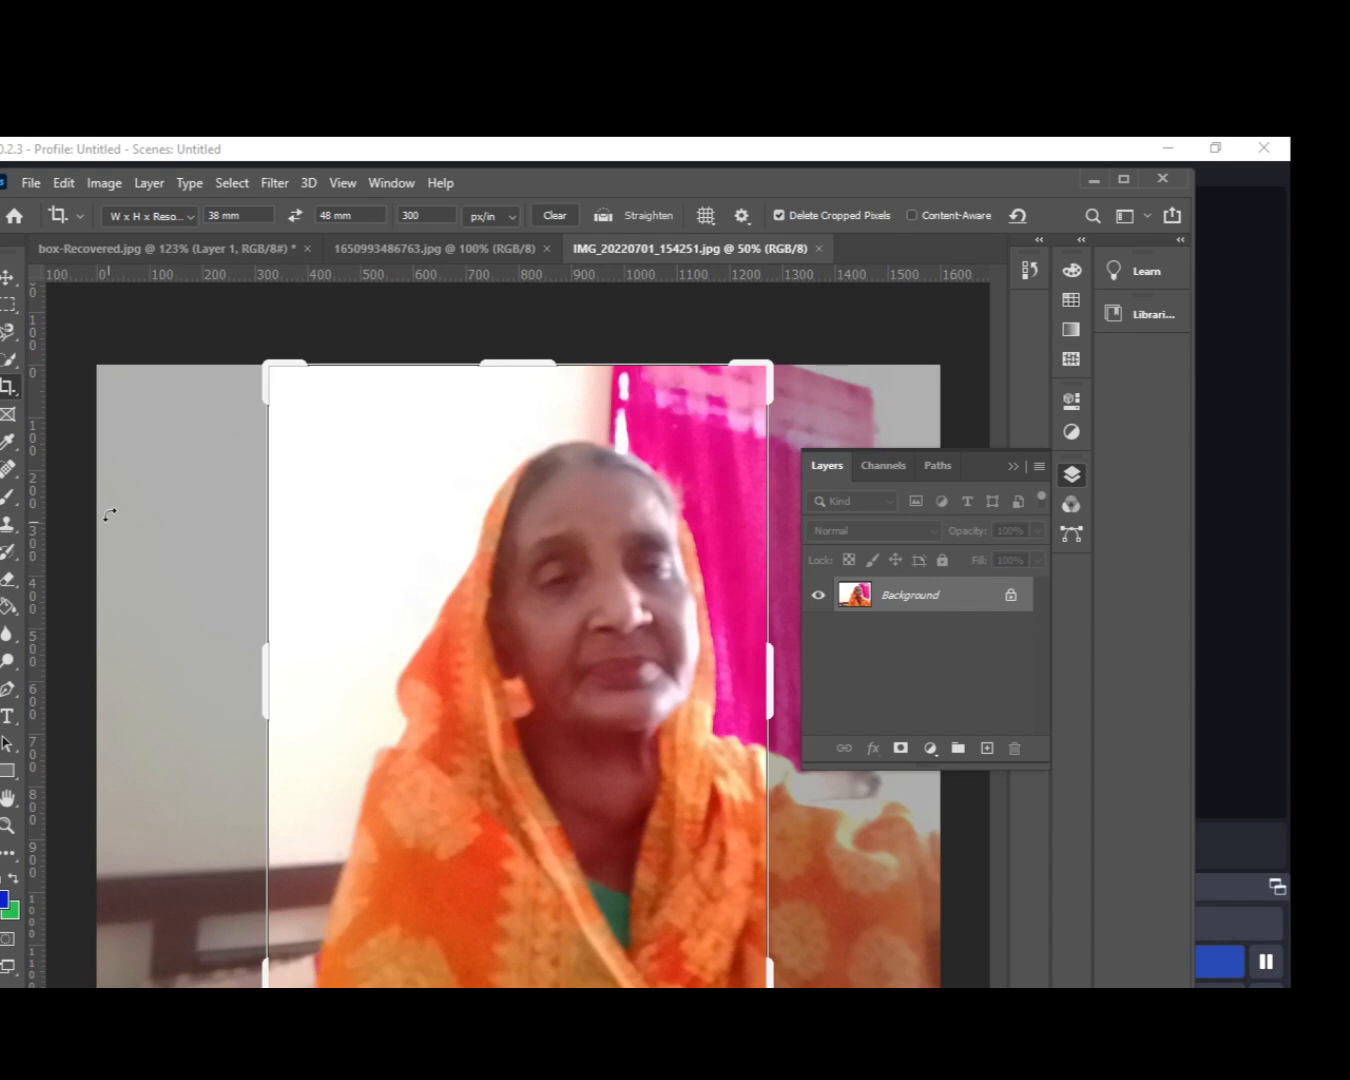
pyautogui.click(137, 328)
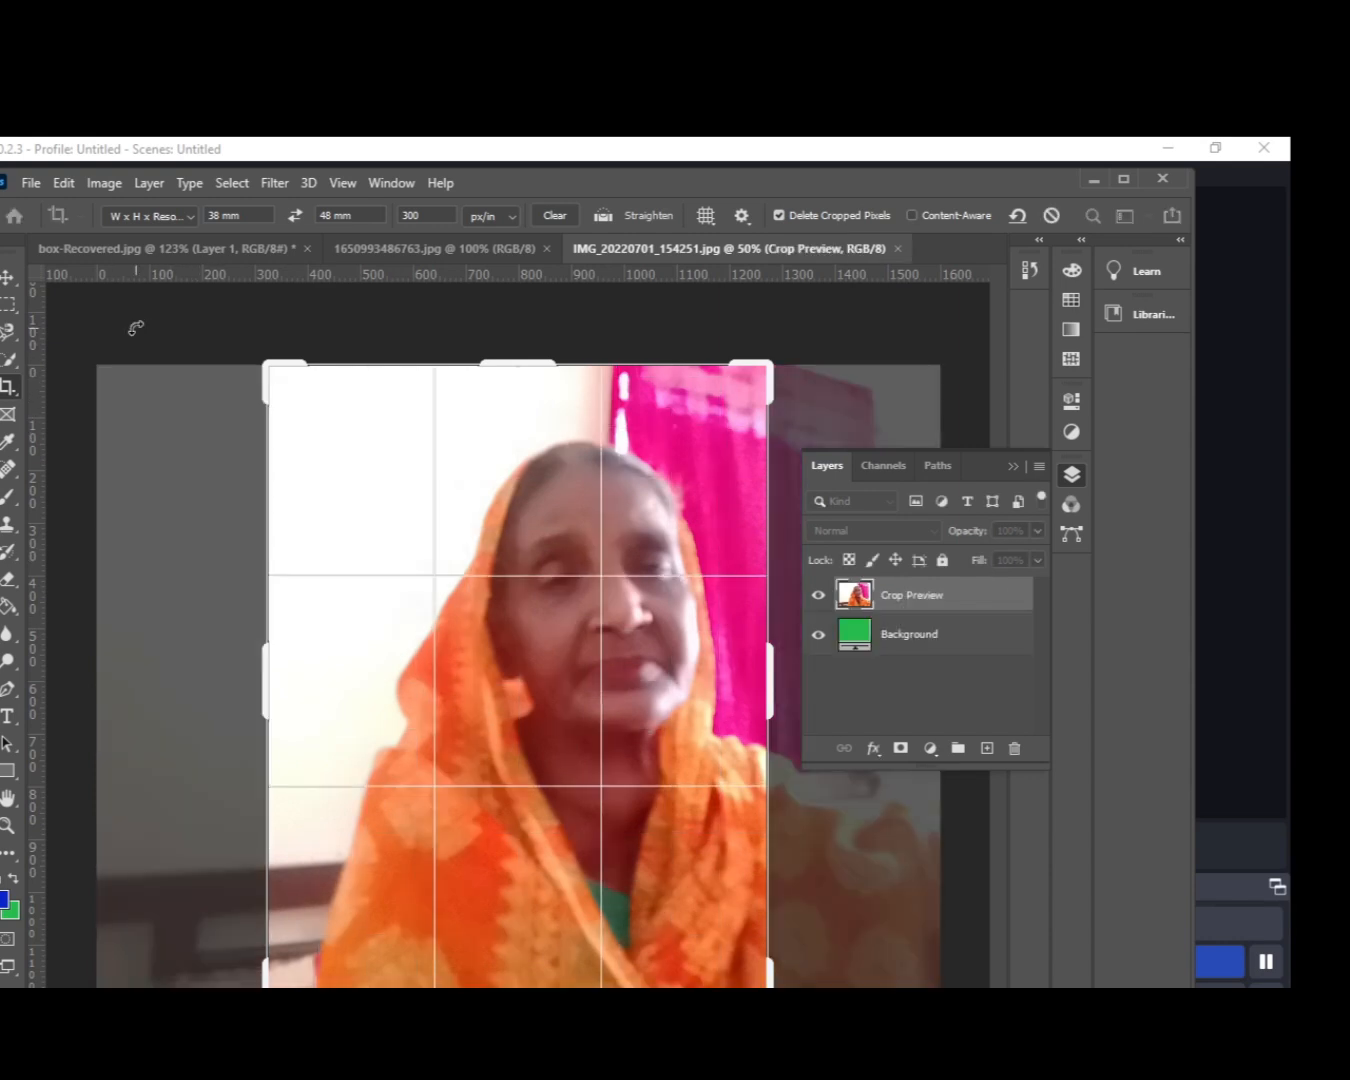
pyautogui.moveTo(522, 712)
pyautogui.mouseDown()
pyautogui.moveTo(571, 714)
pyautogui.moveTo(512, 690)
pyautogui.moveTo(462, 712)
pyautogui.moveTo(452, 668)
pyautogui.moveTo(445, 718)
pyautogui.mouseUp()
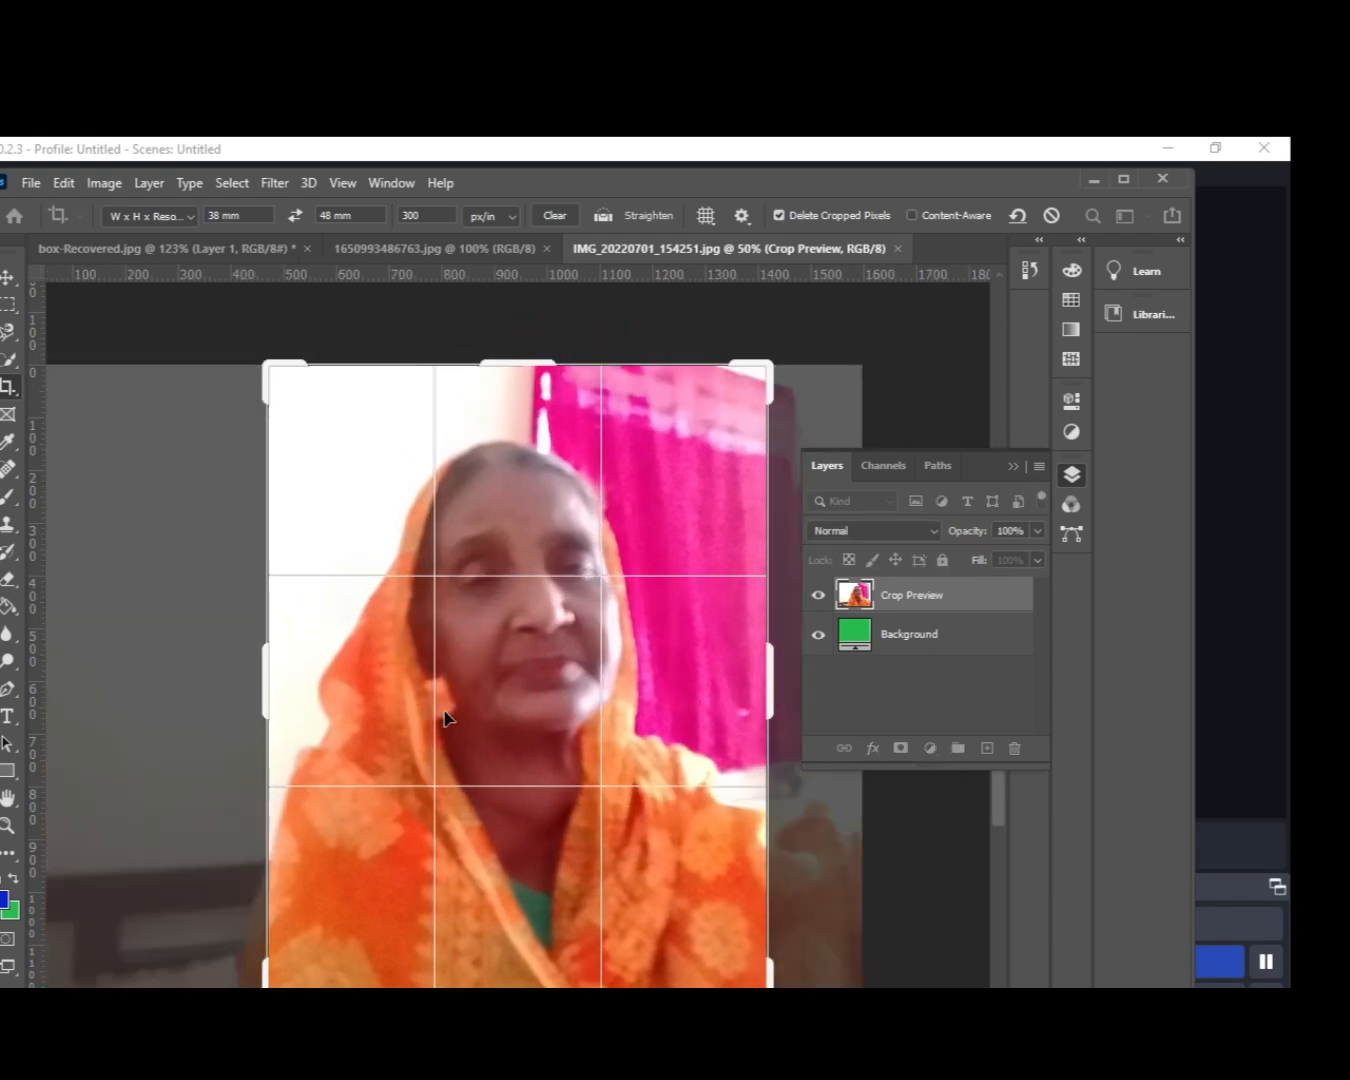
pyautogui.moveTo(548, 717)
pyautogui.mouseDown()
pyautogui.moveTo(515, 711)
pyautogui.moveTo(530, 718)
pyautogui.moveTo(545, 685)
pyautogui.moveTo(485, 690)
pyautogui.moveTo(516, 717)
pyautogui.moveTo(528, 753)
pyautogui.moveTo(518, 729)
pyautogui.mouseUp()
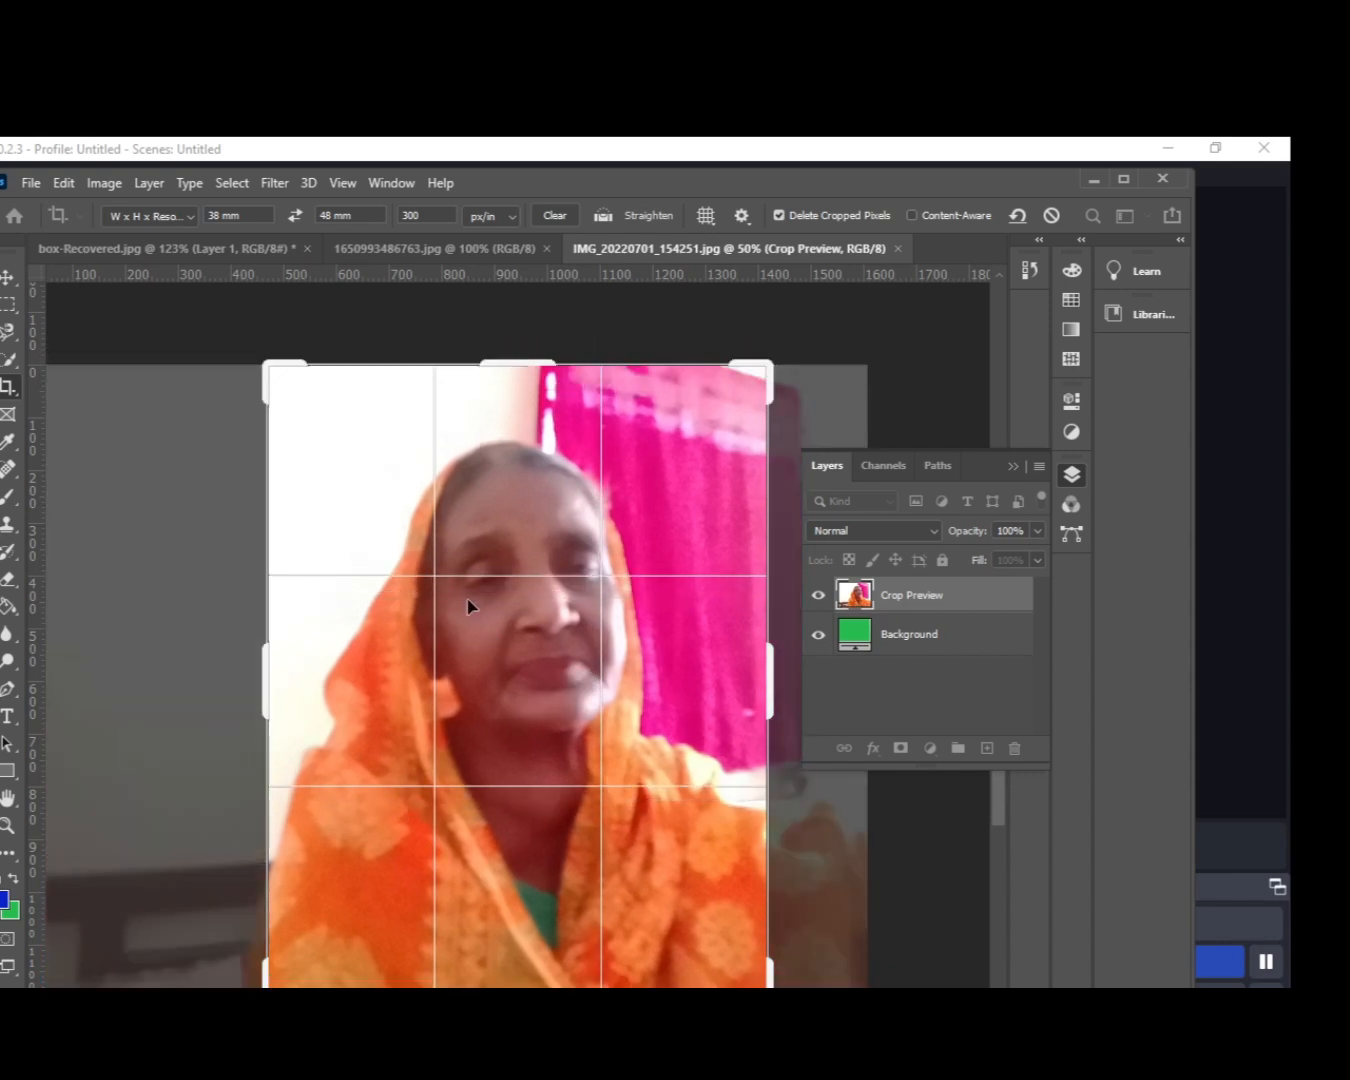
# Step: Crop the portrait to 38 mm by 48 mm at a resolution of 300 px/in
pyautogui.click(218, 216)
pyautogui.click(412, 214)
pyautogui.press('Return')
pyautogui.press('Return')
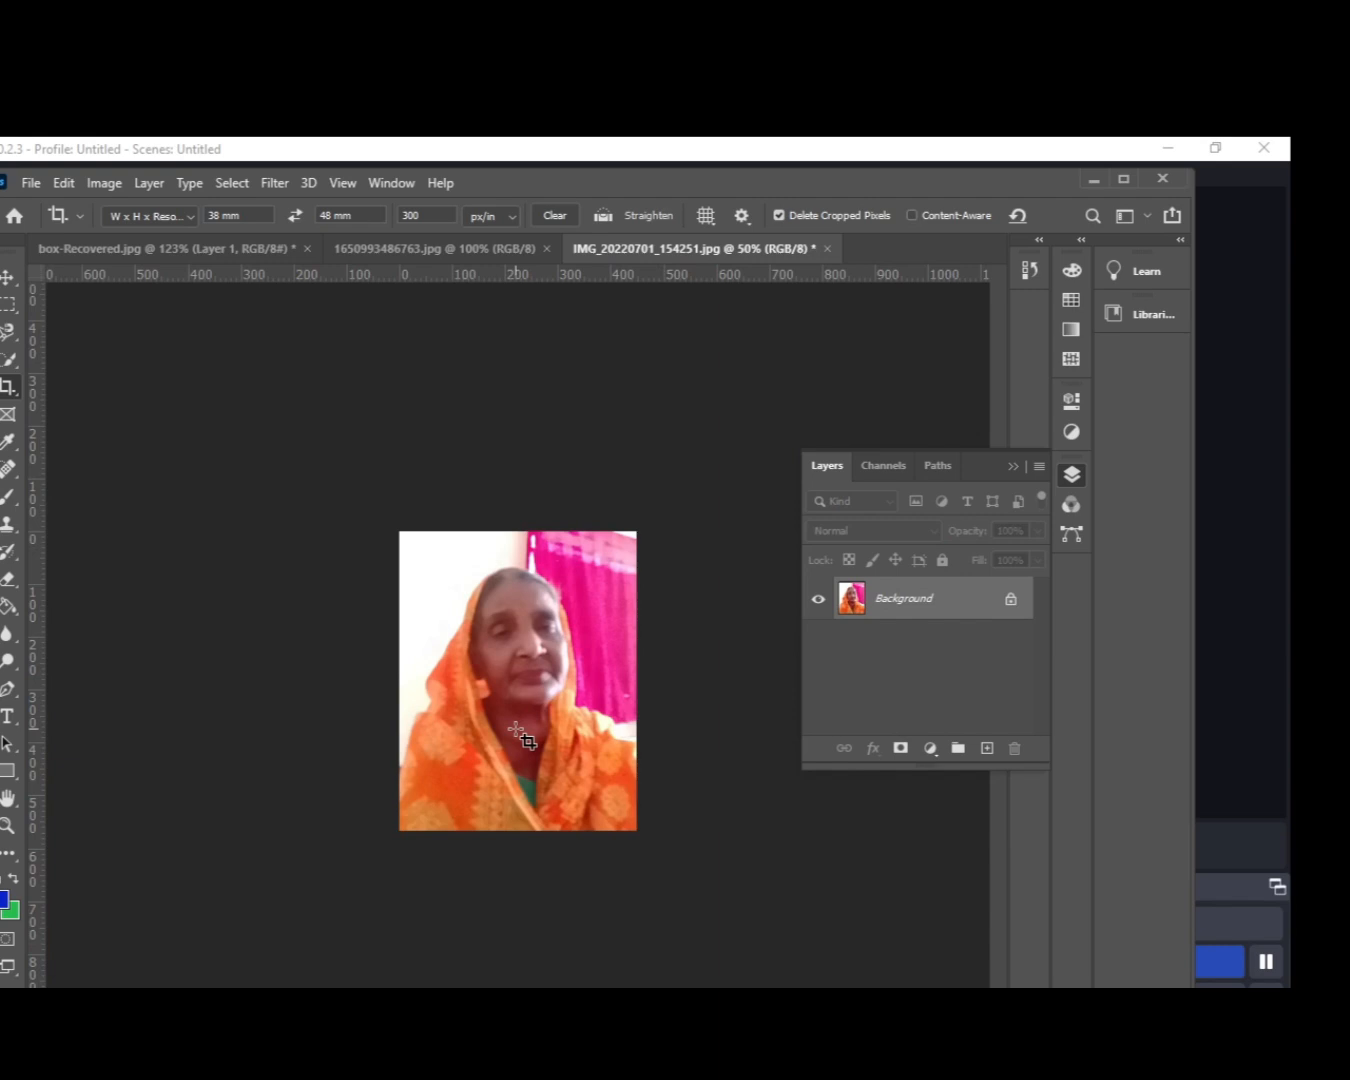
pyautogui.scroll(5, 516, 730)
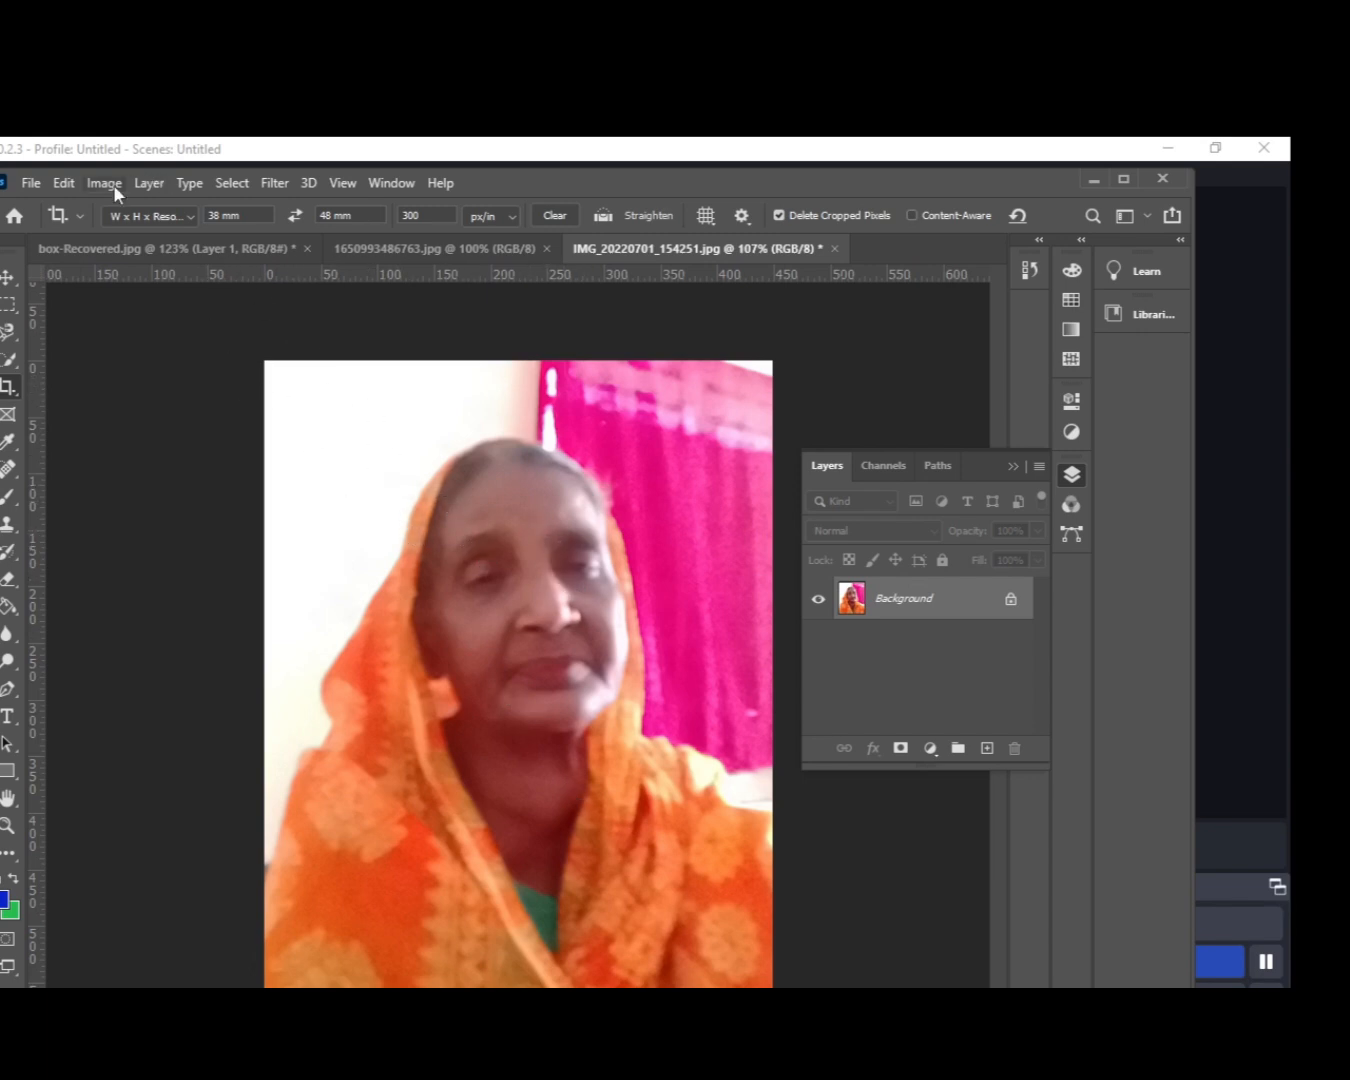
# Step: Switch to the Eid Mubarak image and look through the taspia folder for another file to open
pyautogui.click(449, 247)
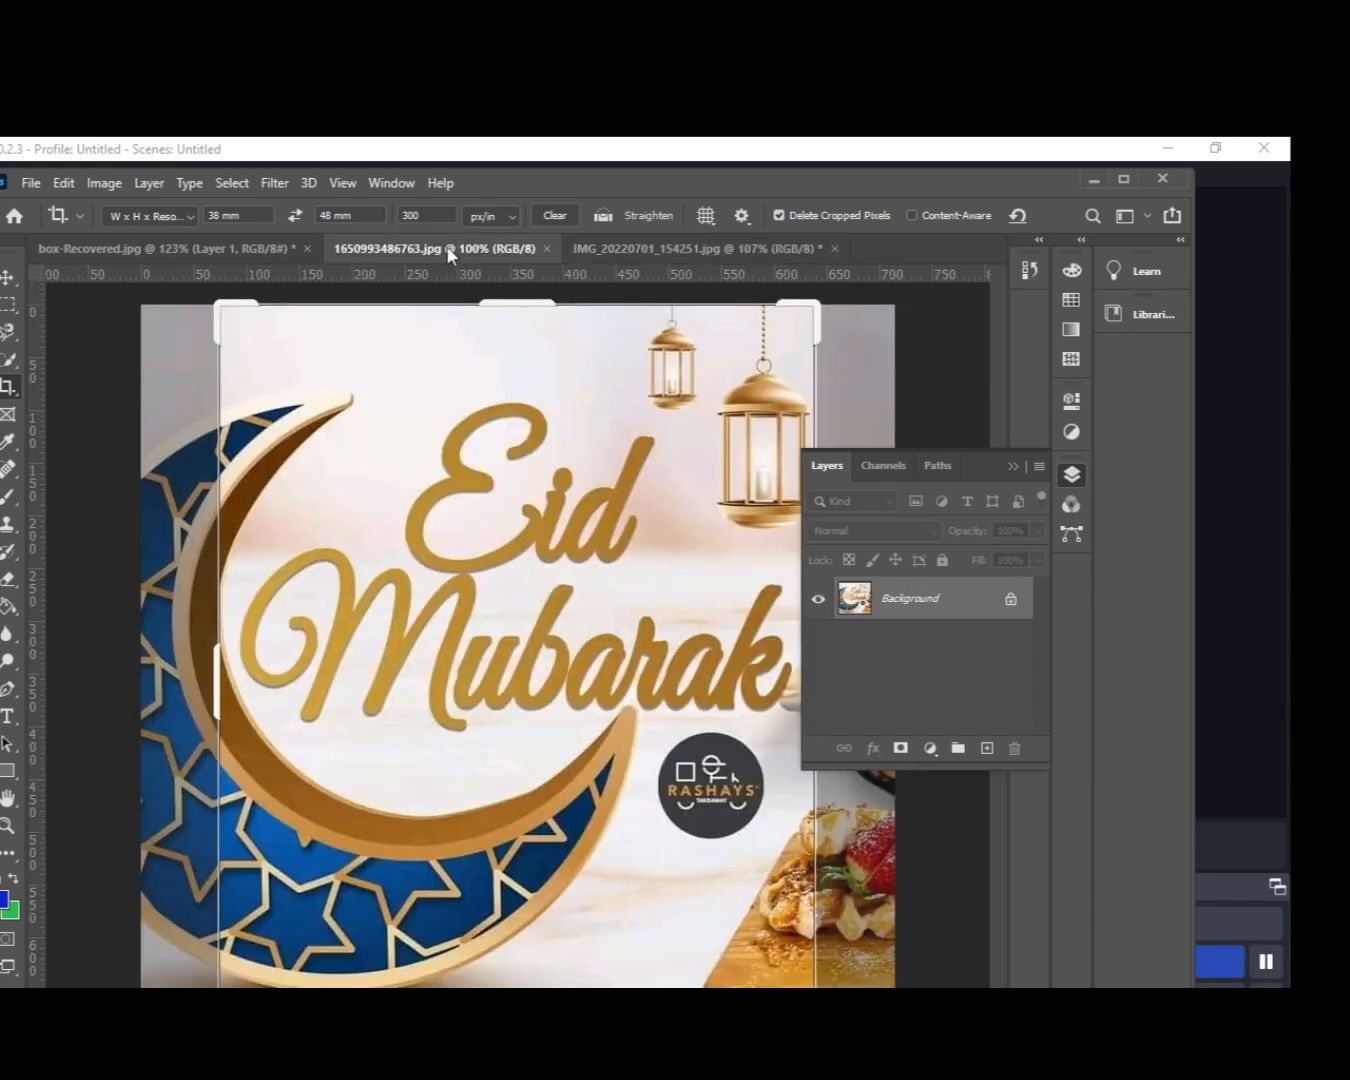
pyautogui.click(33, 187)
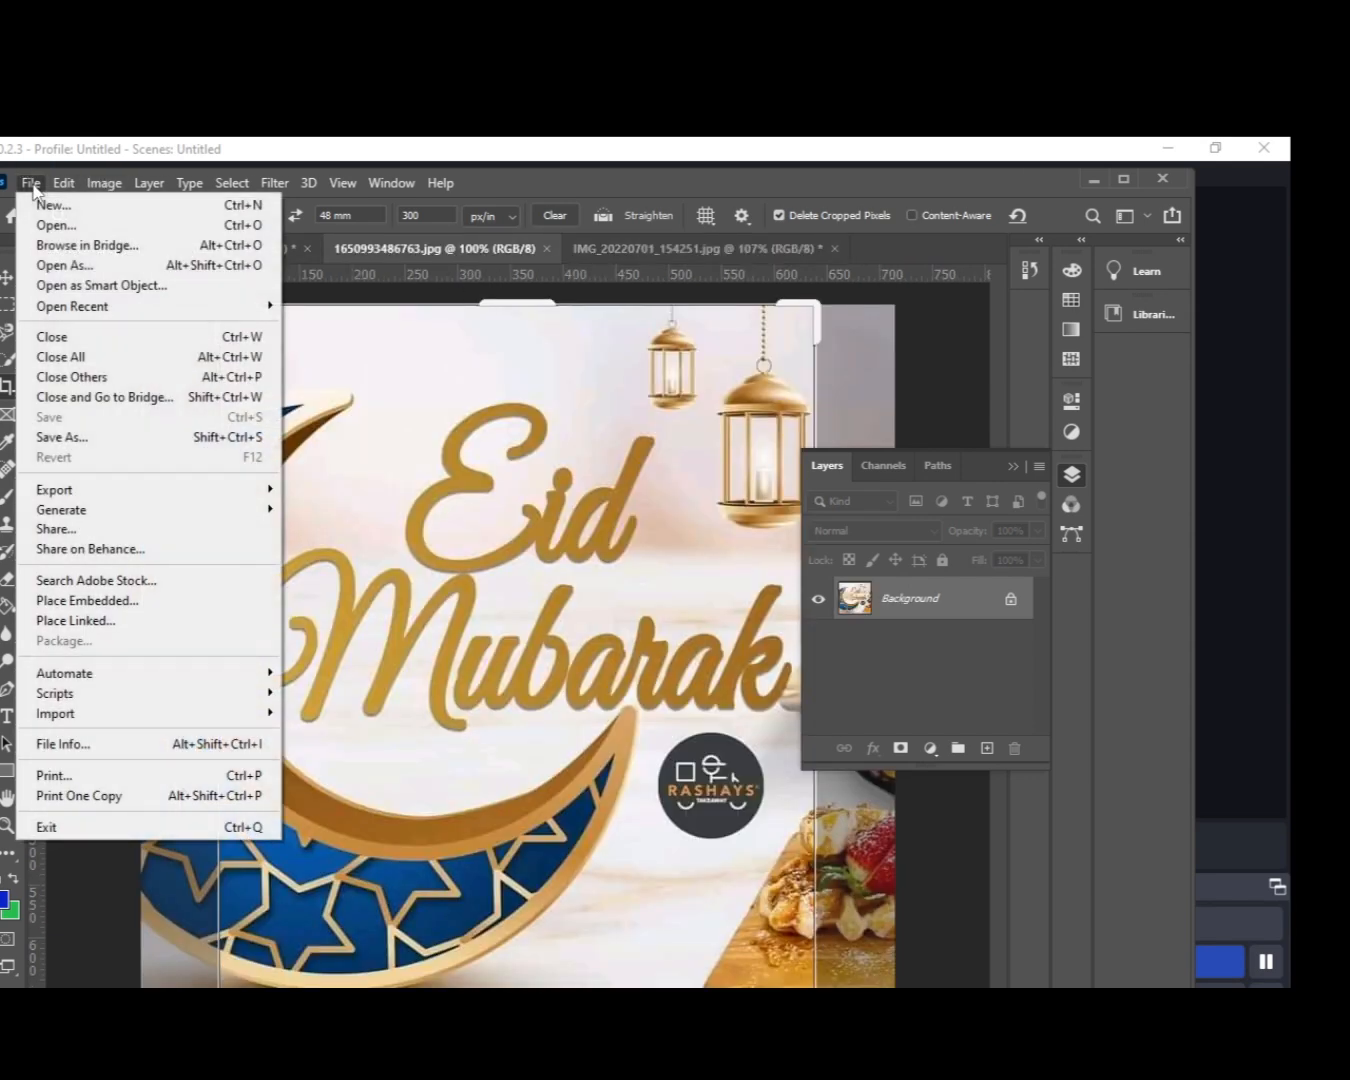
pyautogui.click(53, 226)
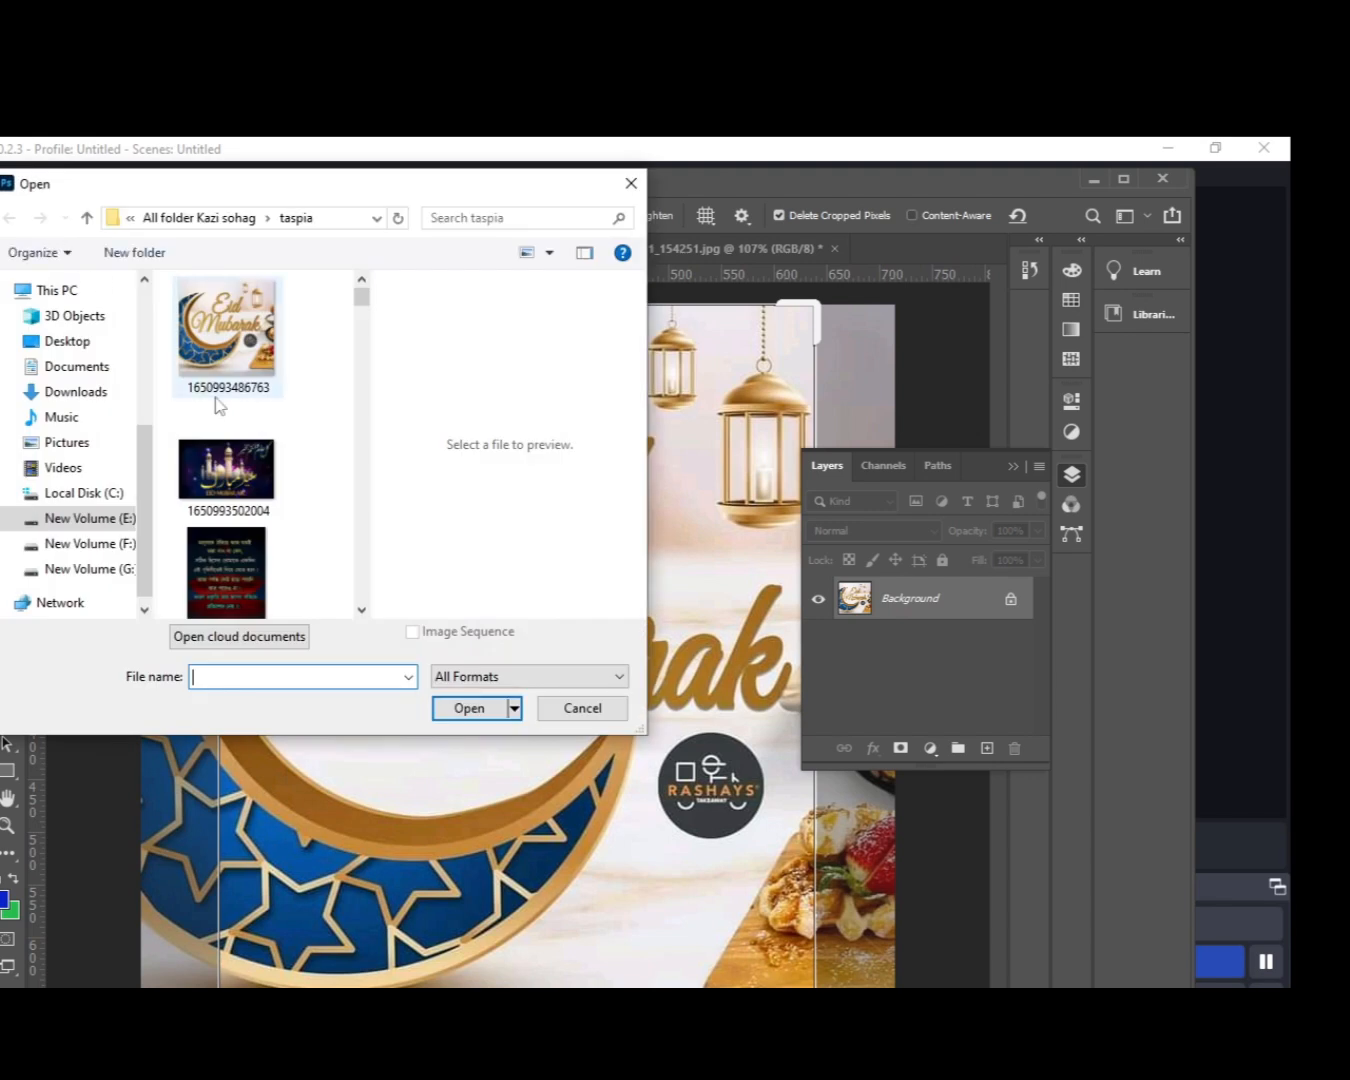
pyautogui.scroll(-5, 228, 470)
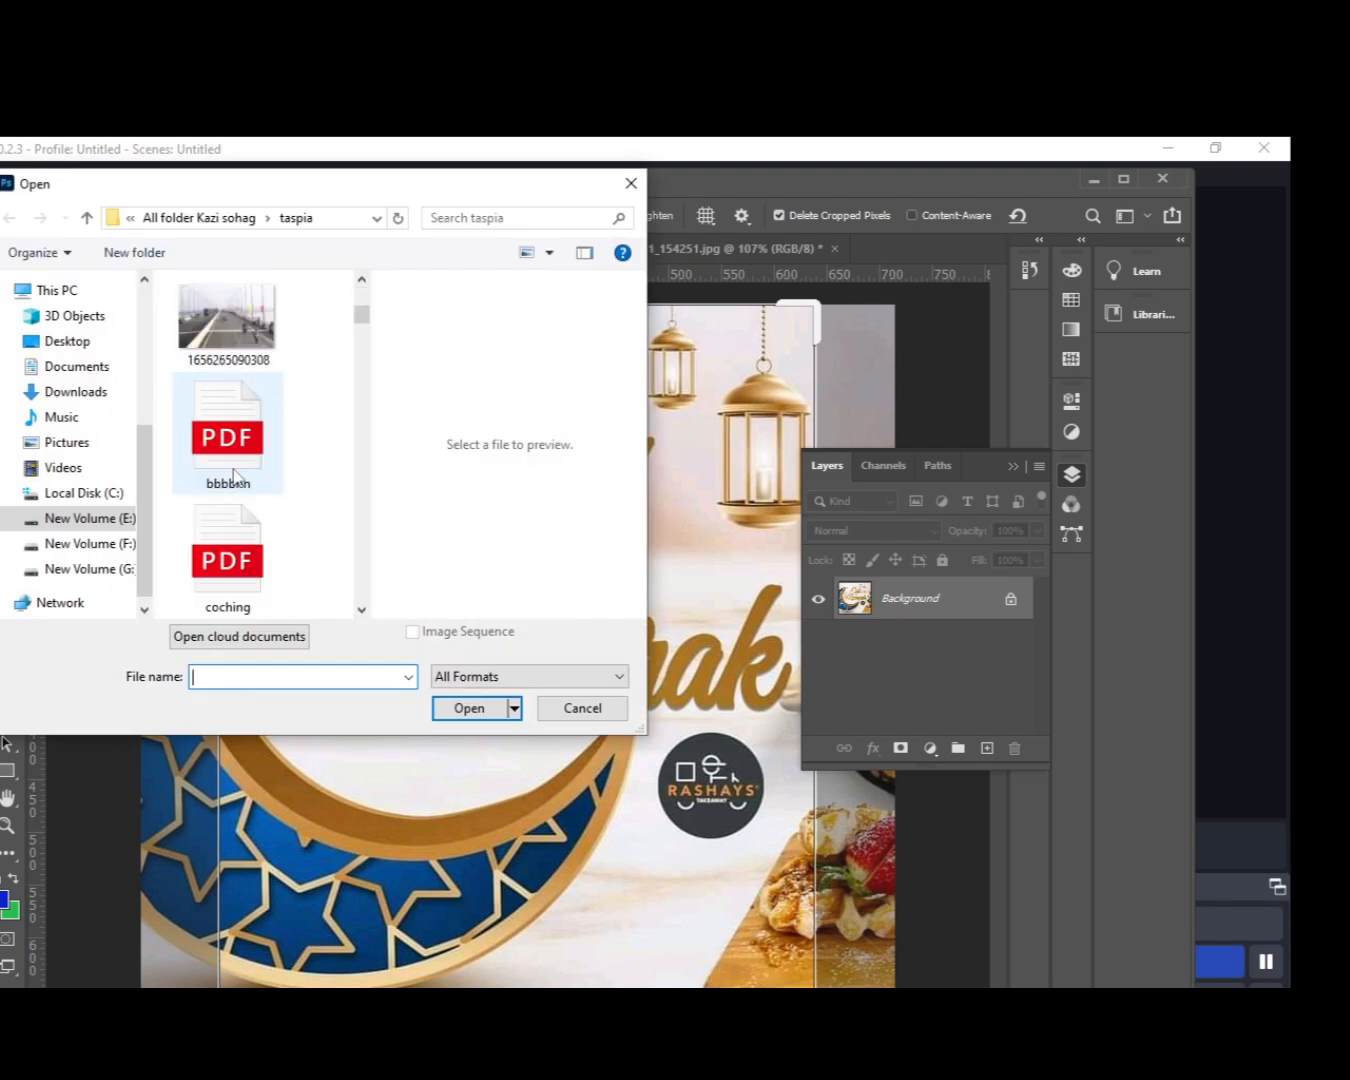
pyautogui.scroll(-2, 234, 474)
pyautogui.scroll(-10, 233, 474)
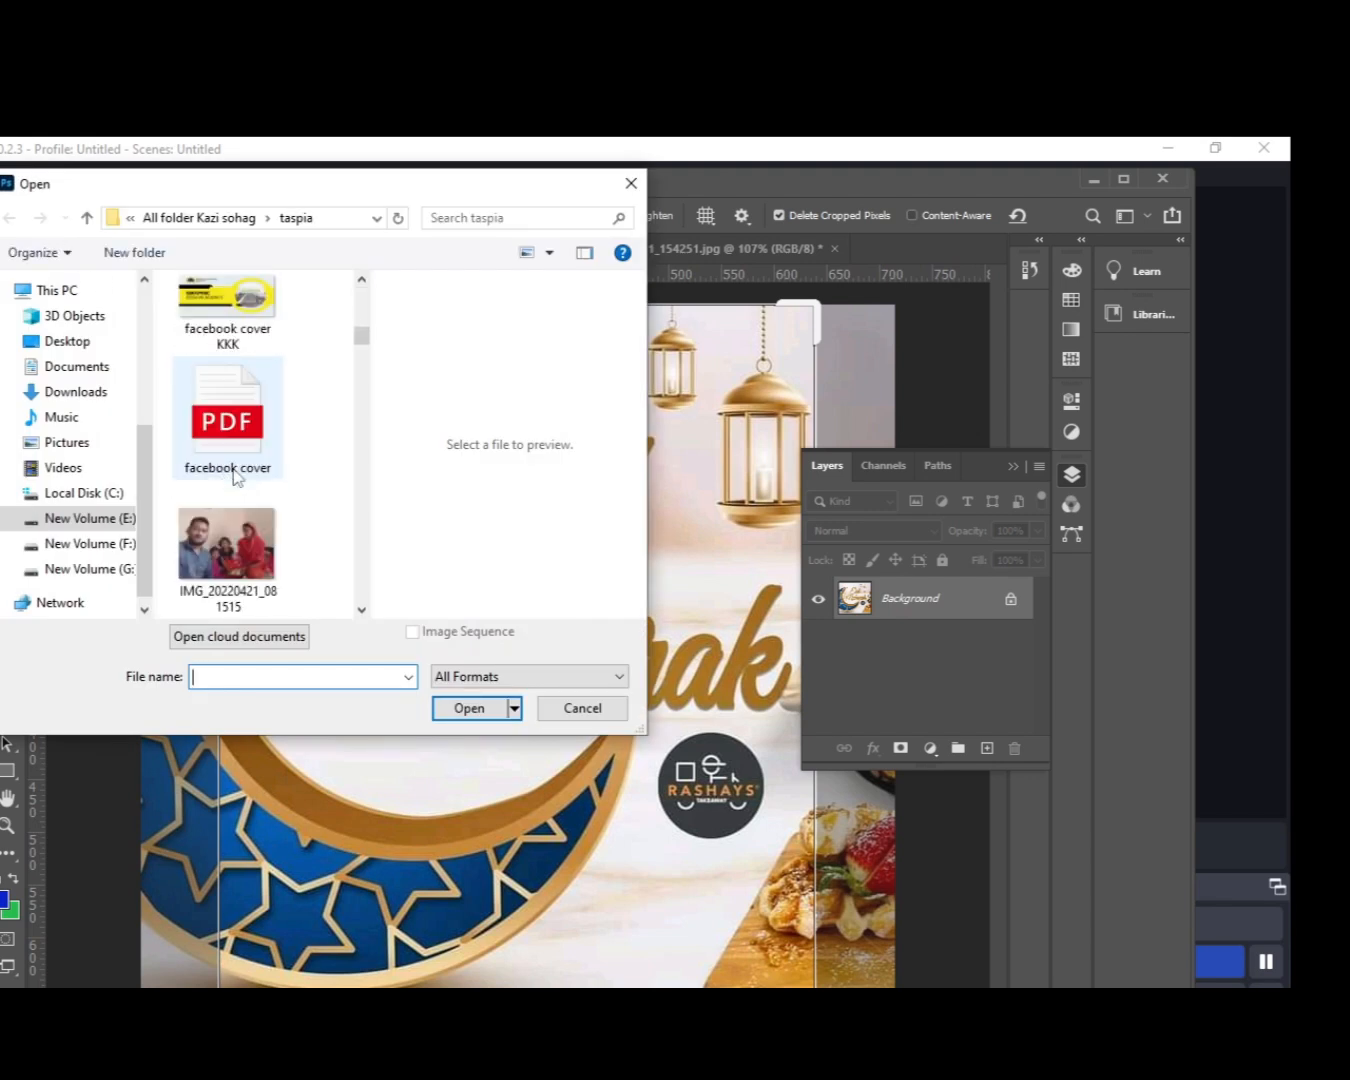
pyautogui.scroll(-10, 233, 474)
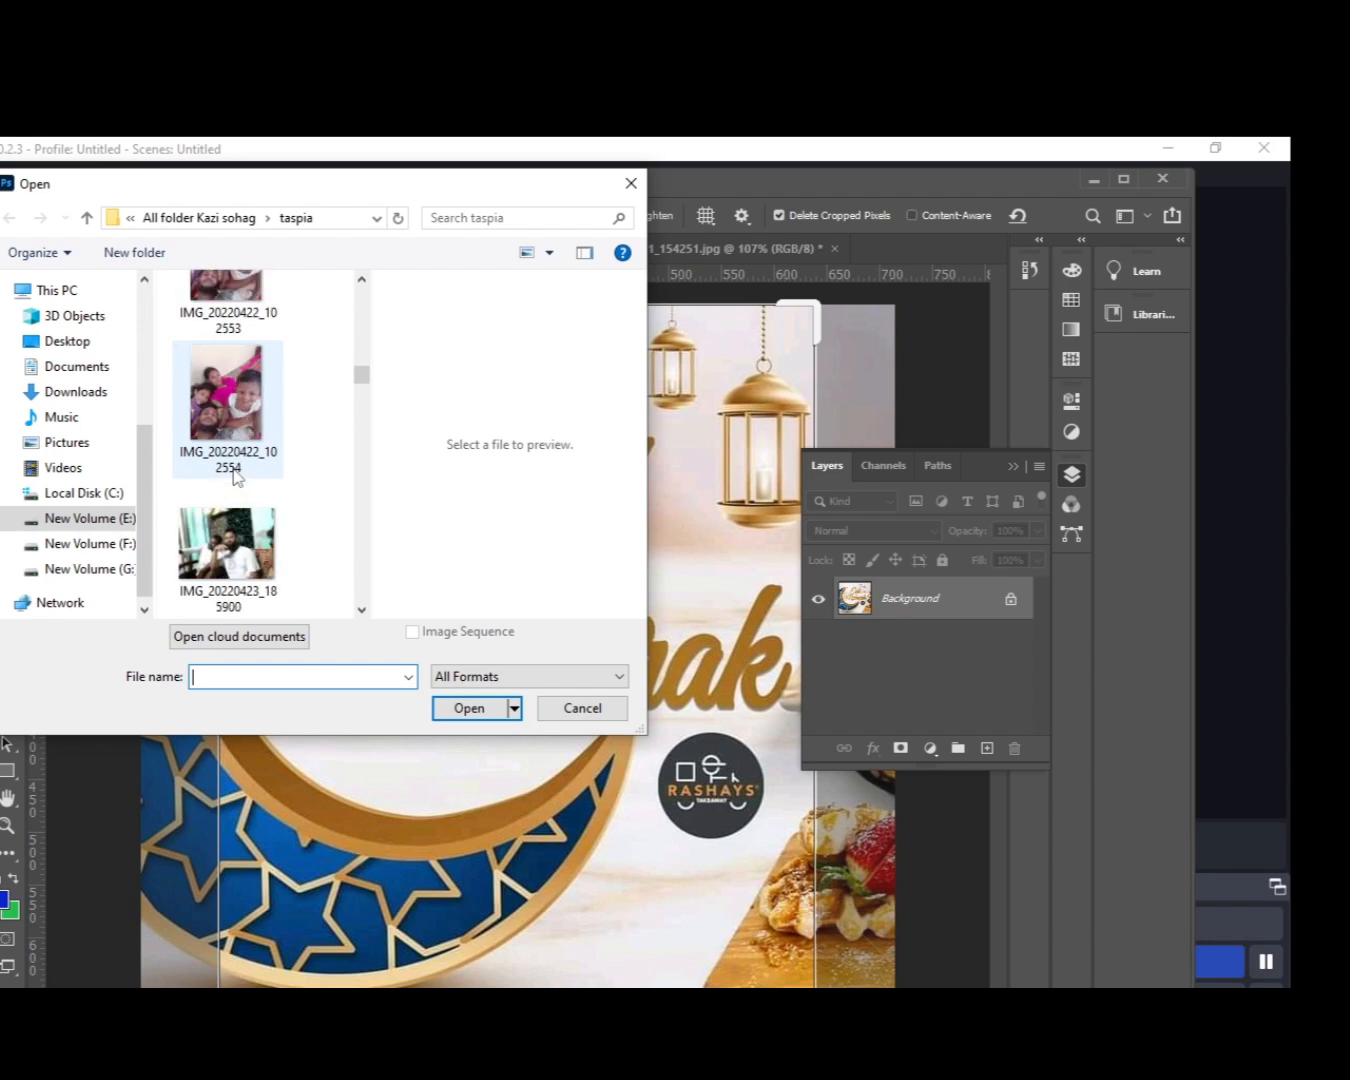
pyautogui.scroll(-6, 237, 477)
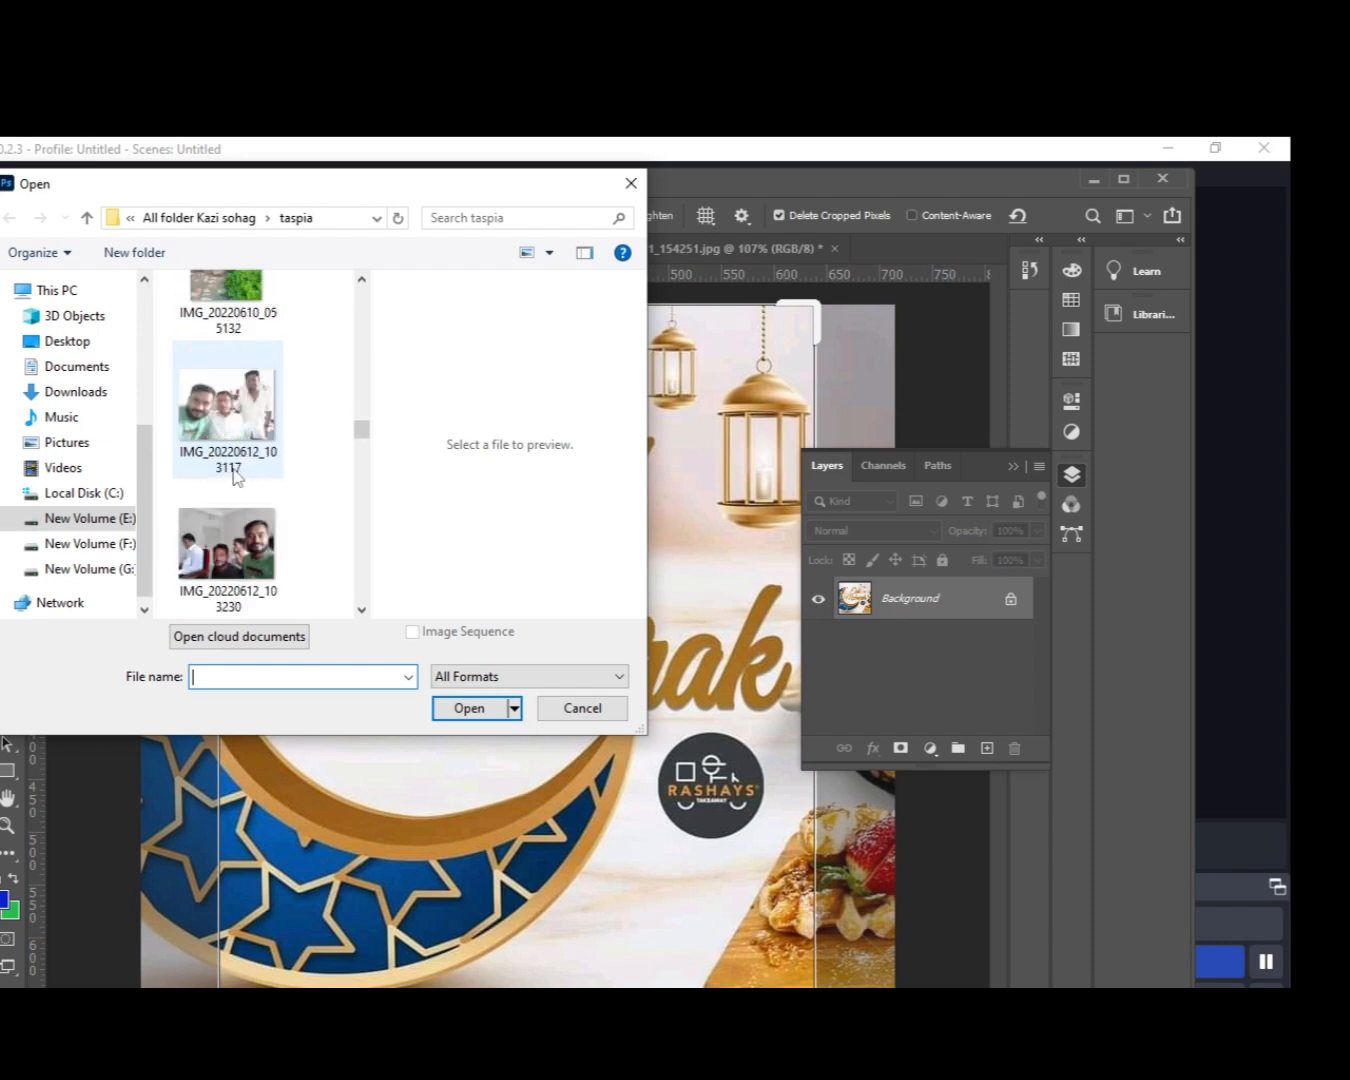
pyautogui.scroll(3, 238, 477)
pyautogui.scroll(2, 236, 478)
pyautogui.scroll(-3, 237, 477)
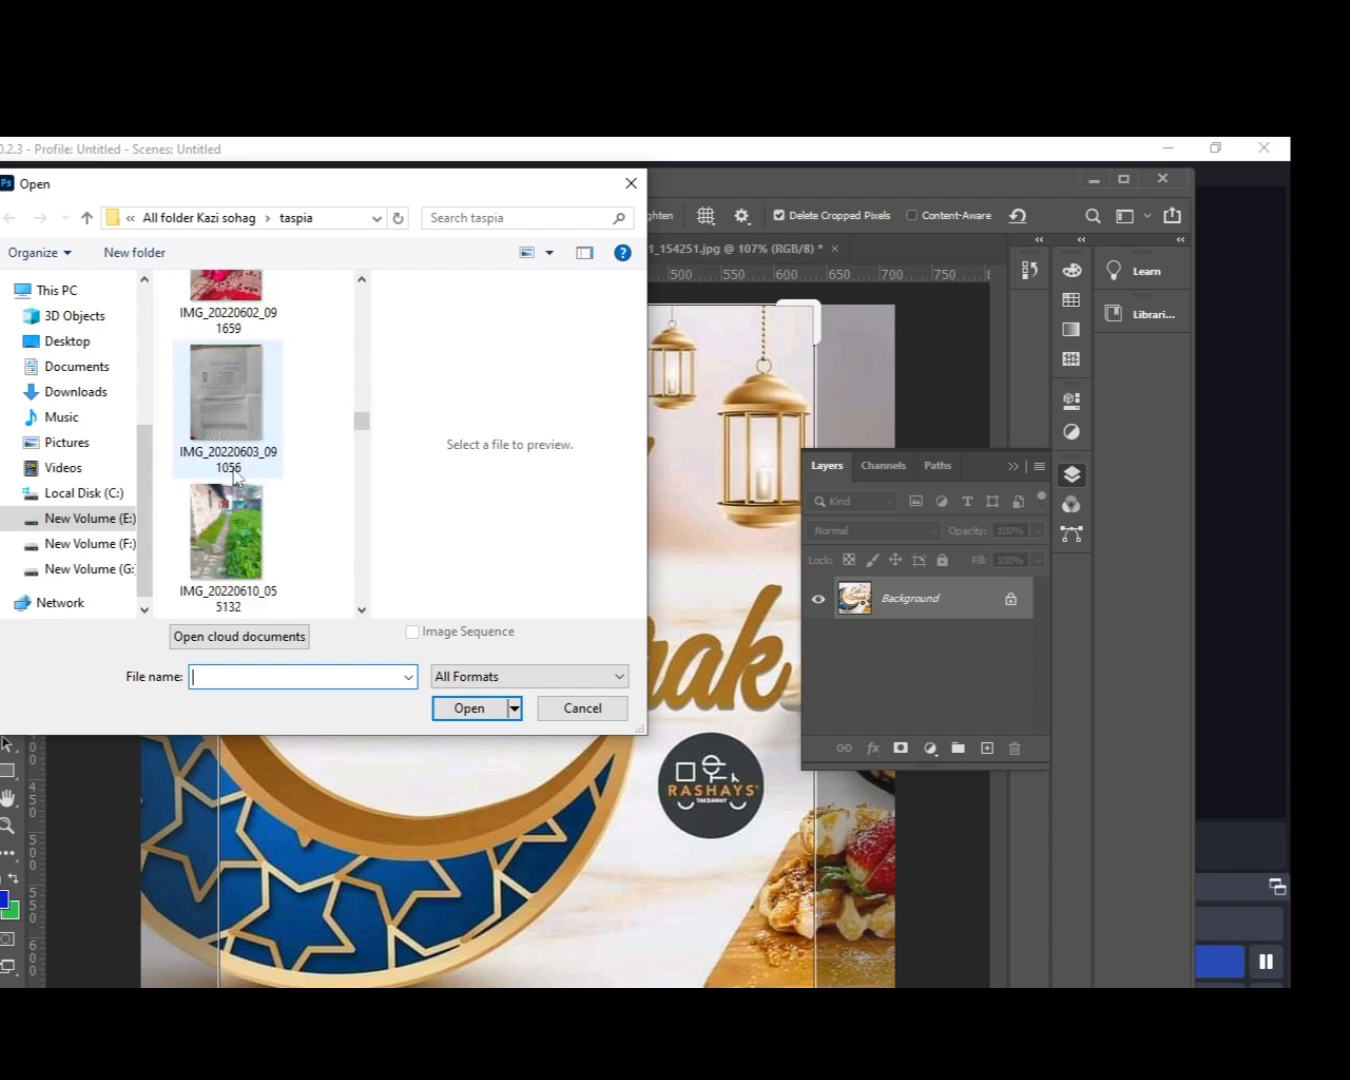
pyautogui.scroll(-12, 236, 477)
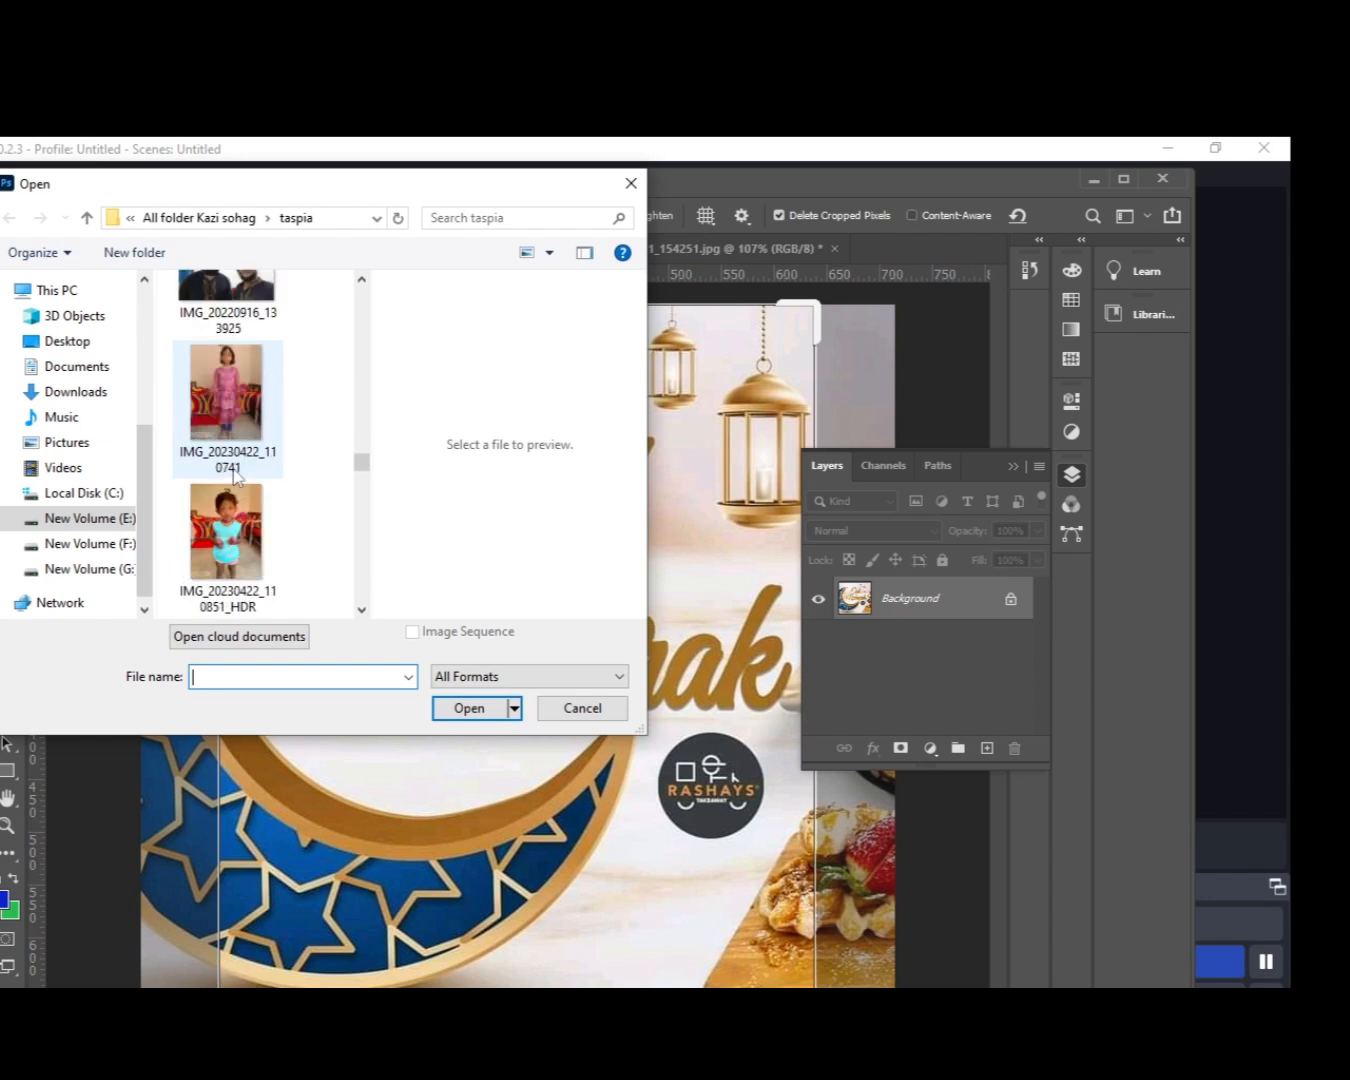
pyautogui.scroll(-12, 236, 477)
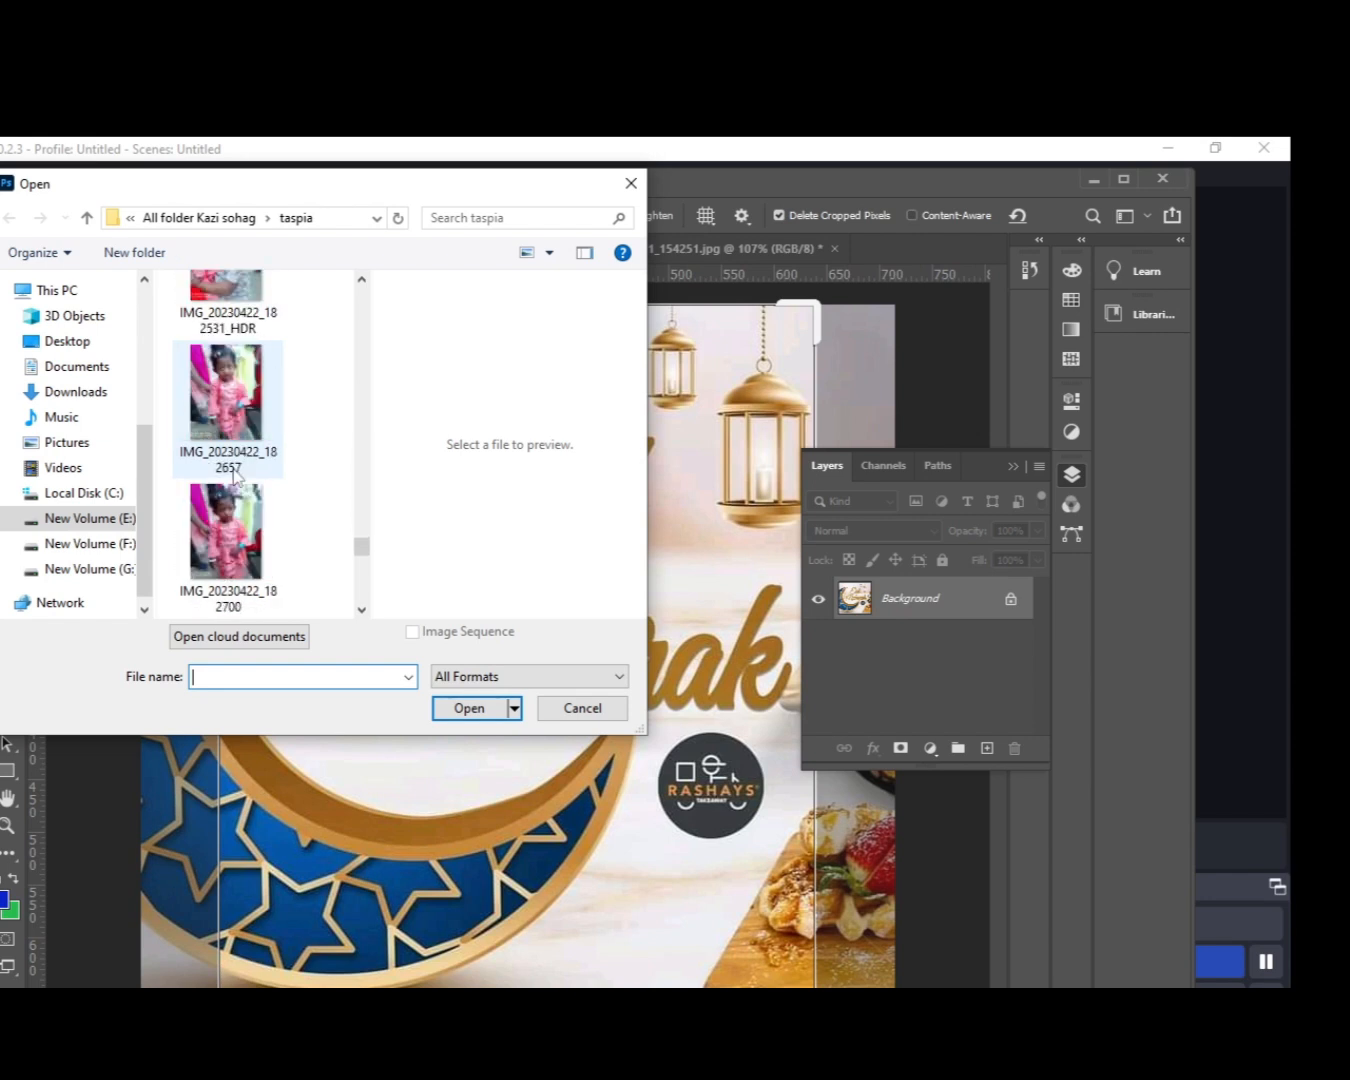
pyautogui.scroll(-6, 236, 476)
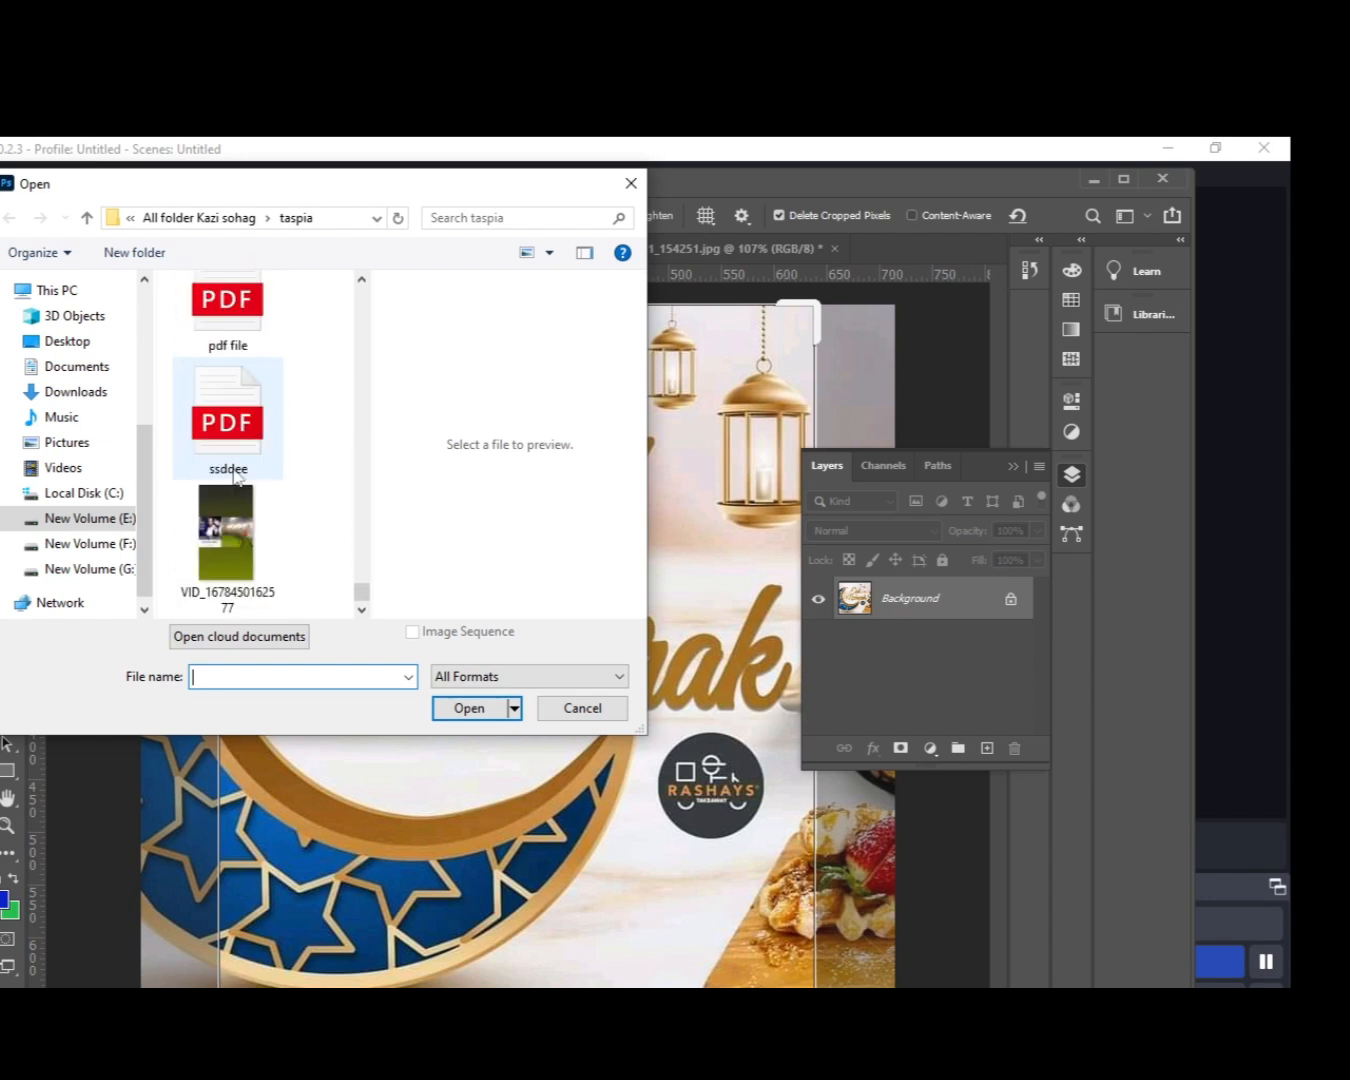
# Step: Browse New Volume (E:) in the Open dialog and go into the MY HOMEWORK folder
pyautogui.click(58, 291)
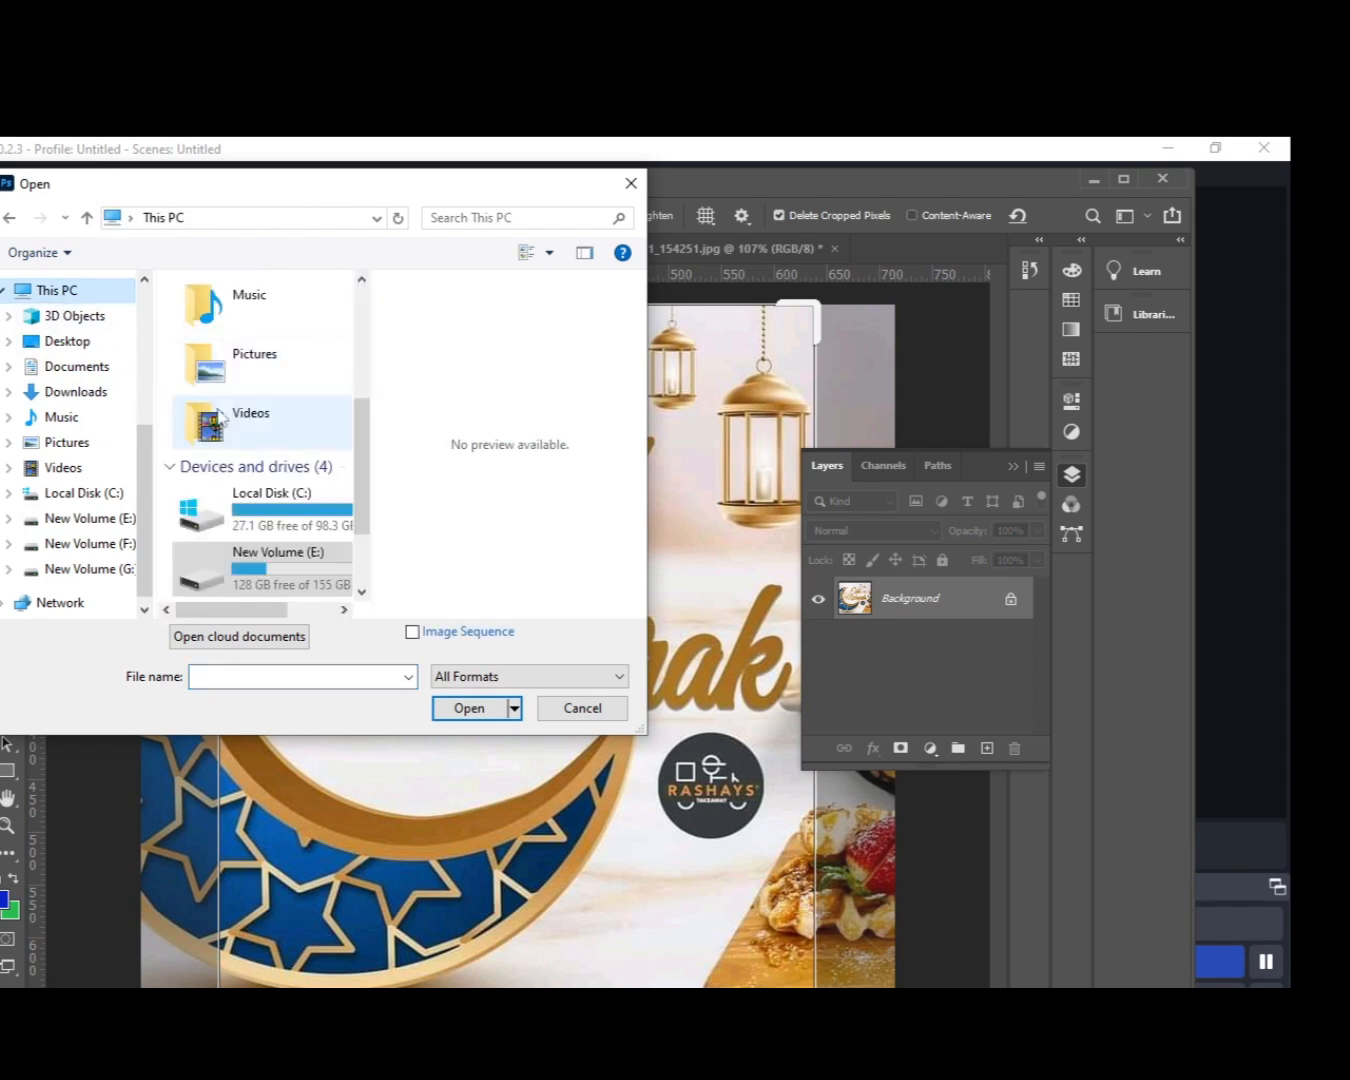
pyautogui.doubleClick(265, 565)
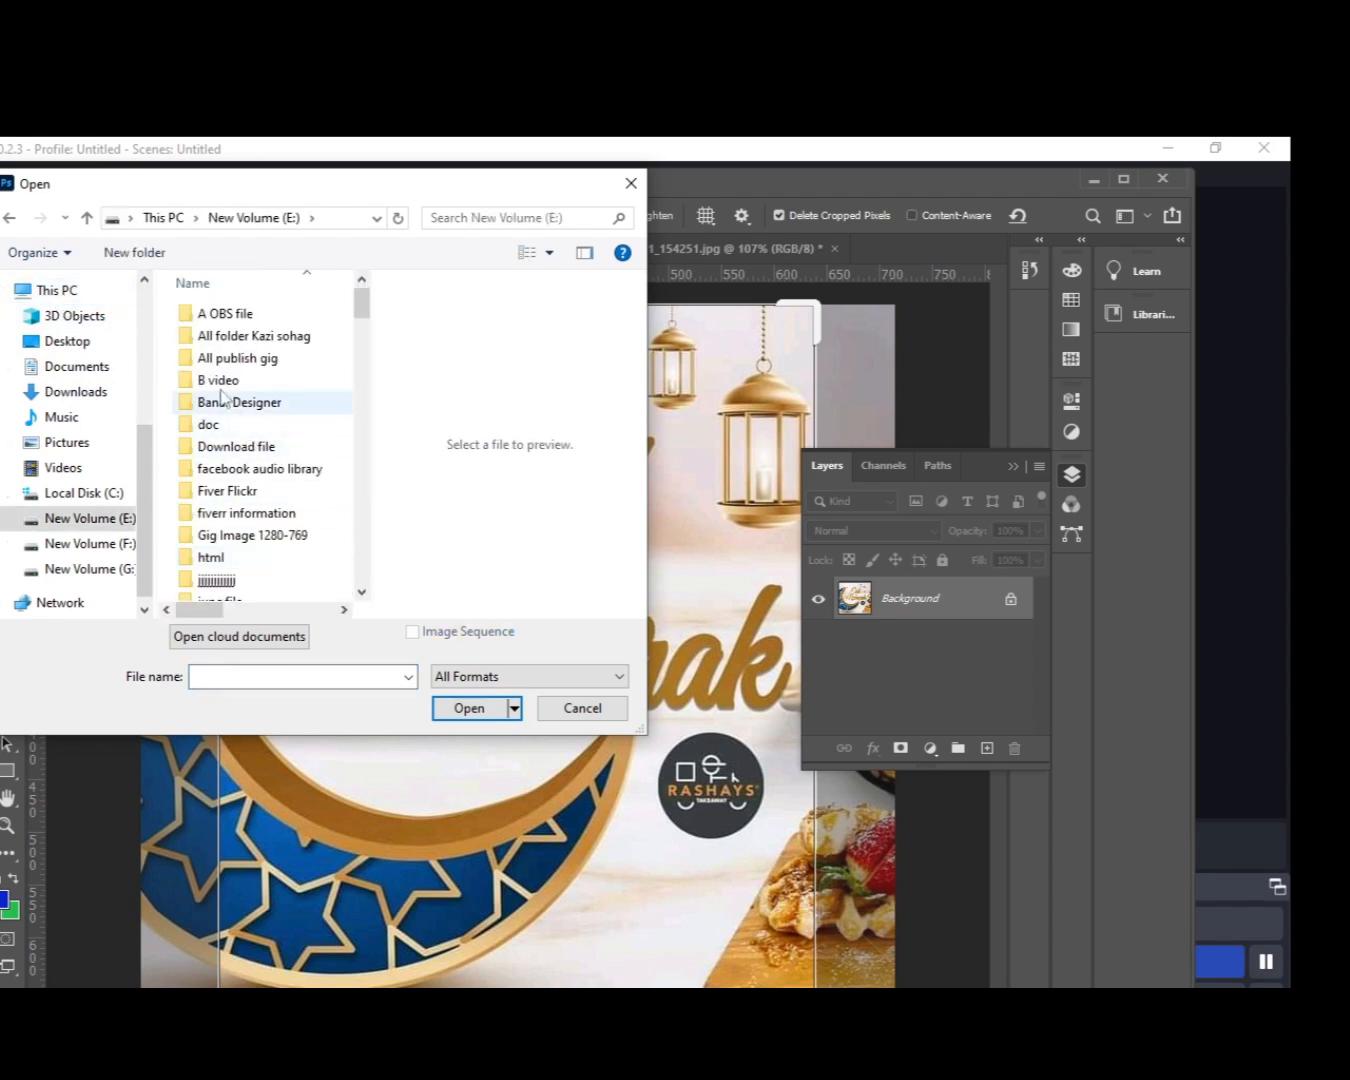
pyautogui.scroll(-4, 265, 470)
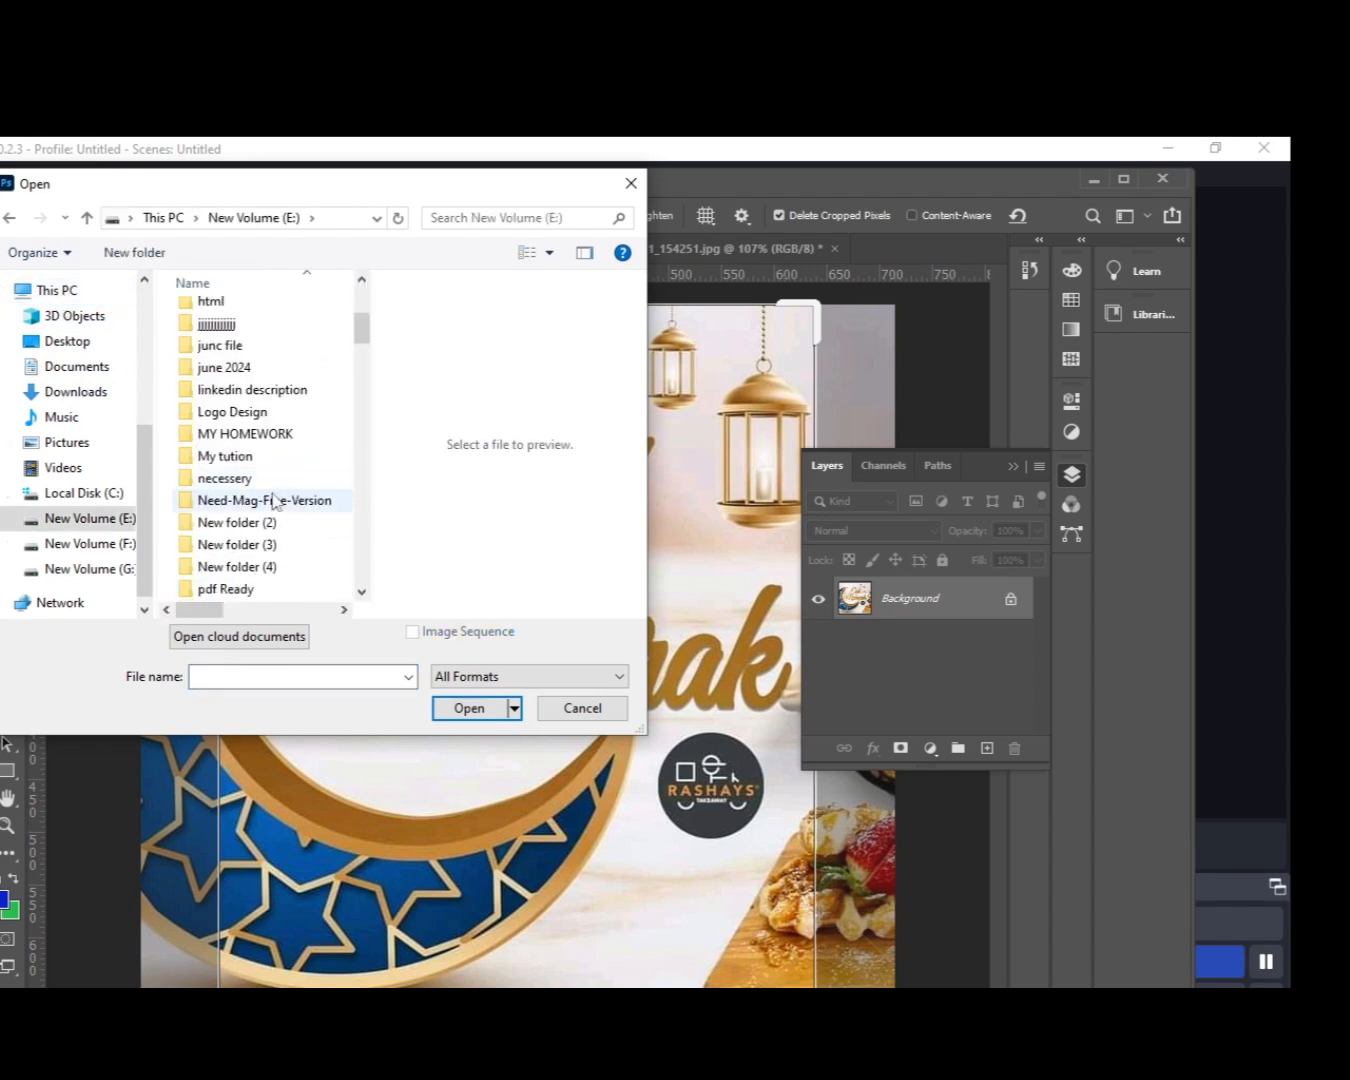
pyautogui.scroll(-2, 277, 502)
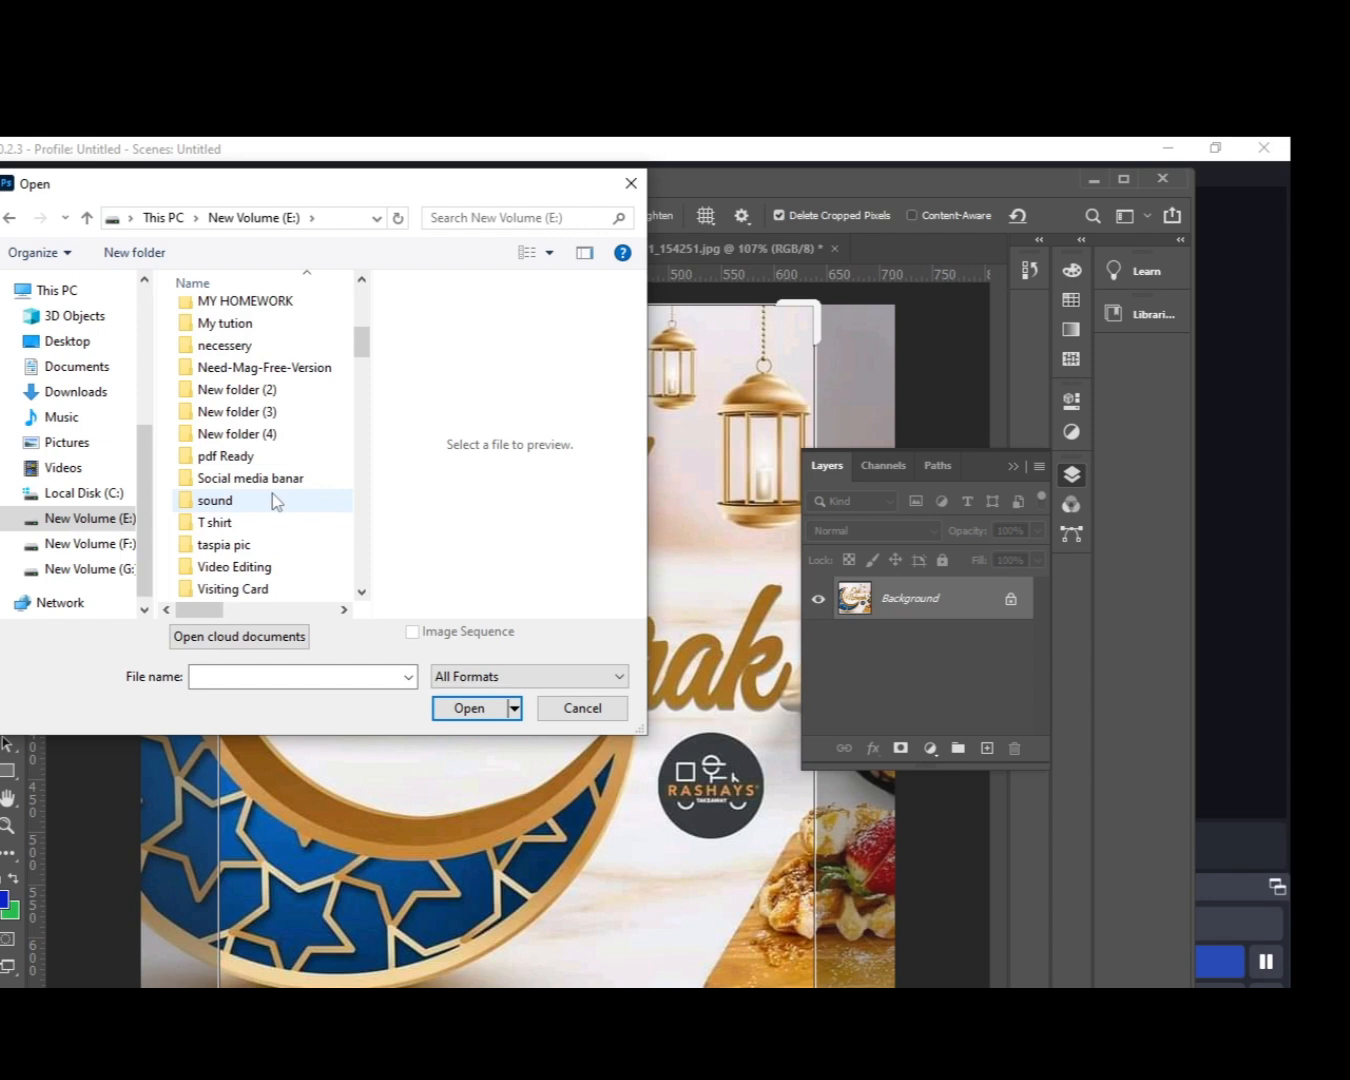
pyautogui.scroll(-3, 274, 500)
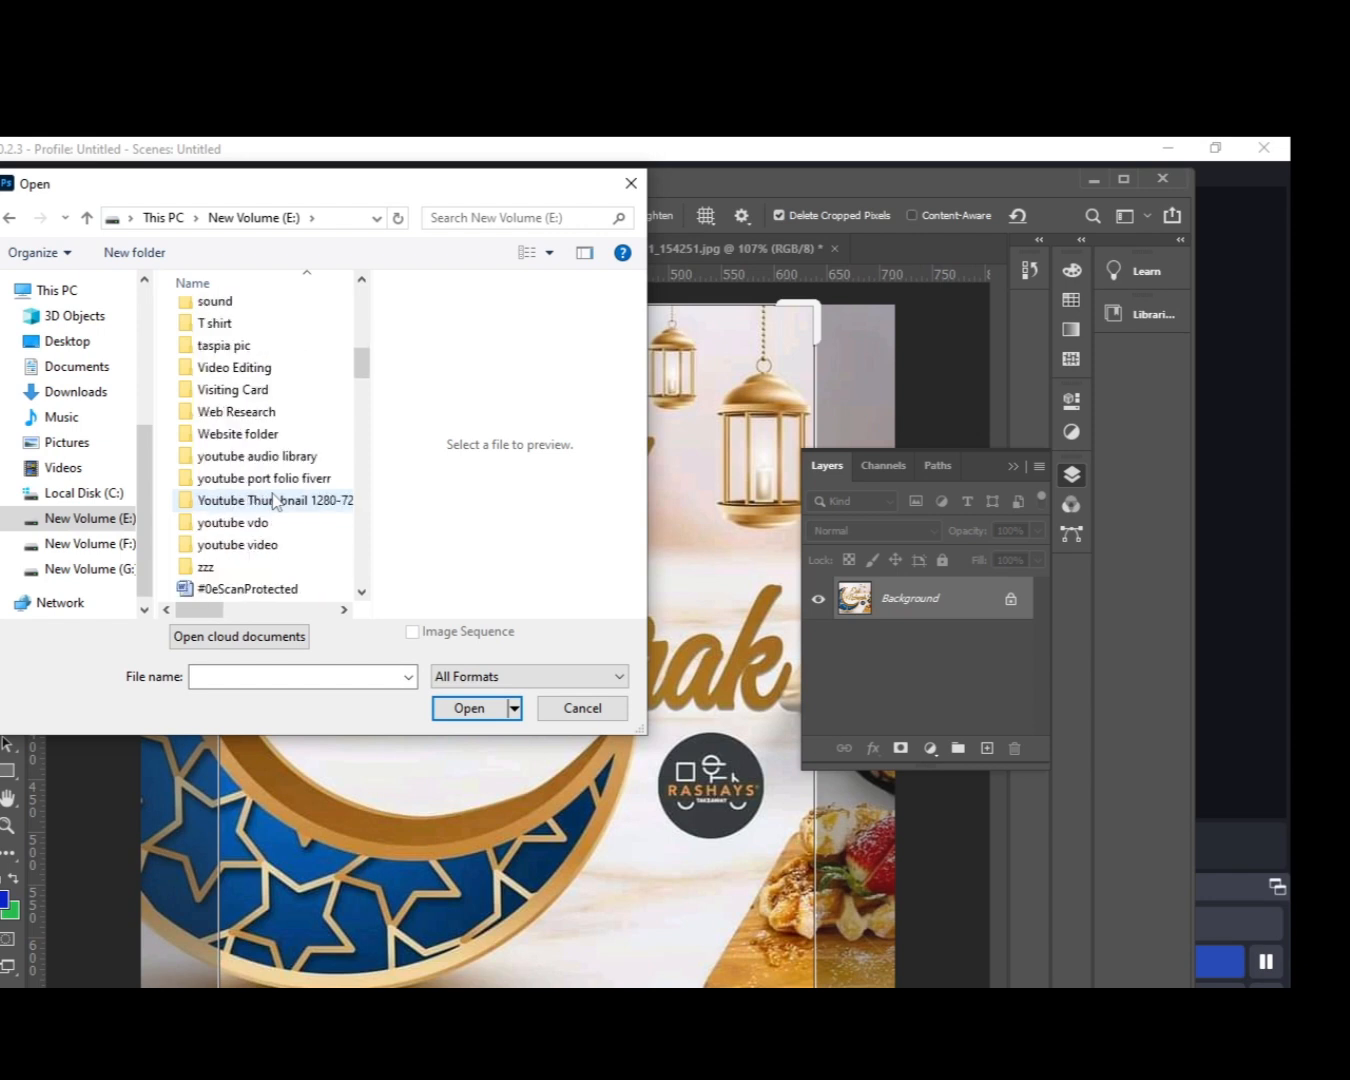
pyautogui.scroll(-5, 277, 502)
pyautogui.scroll(3, 277, 502)
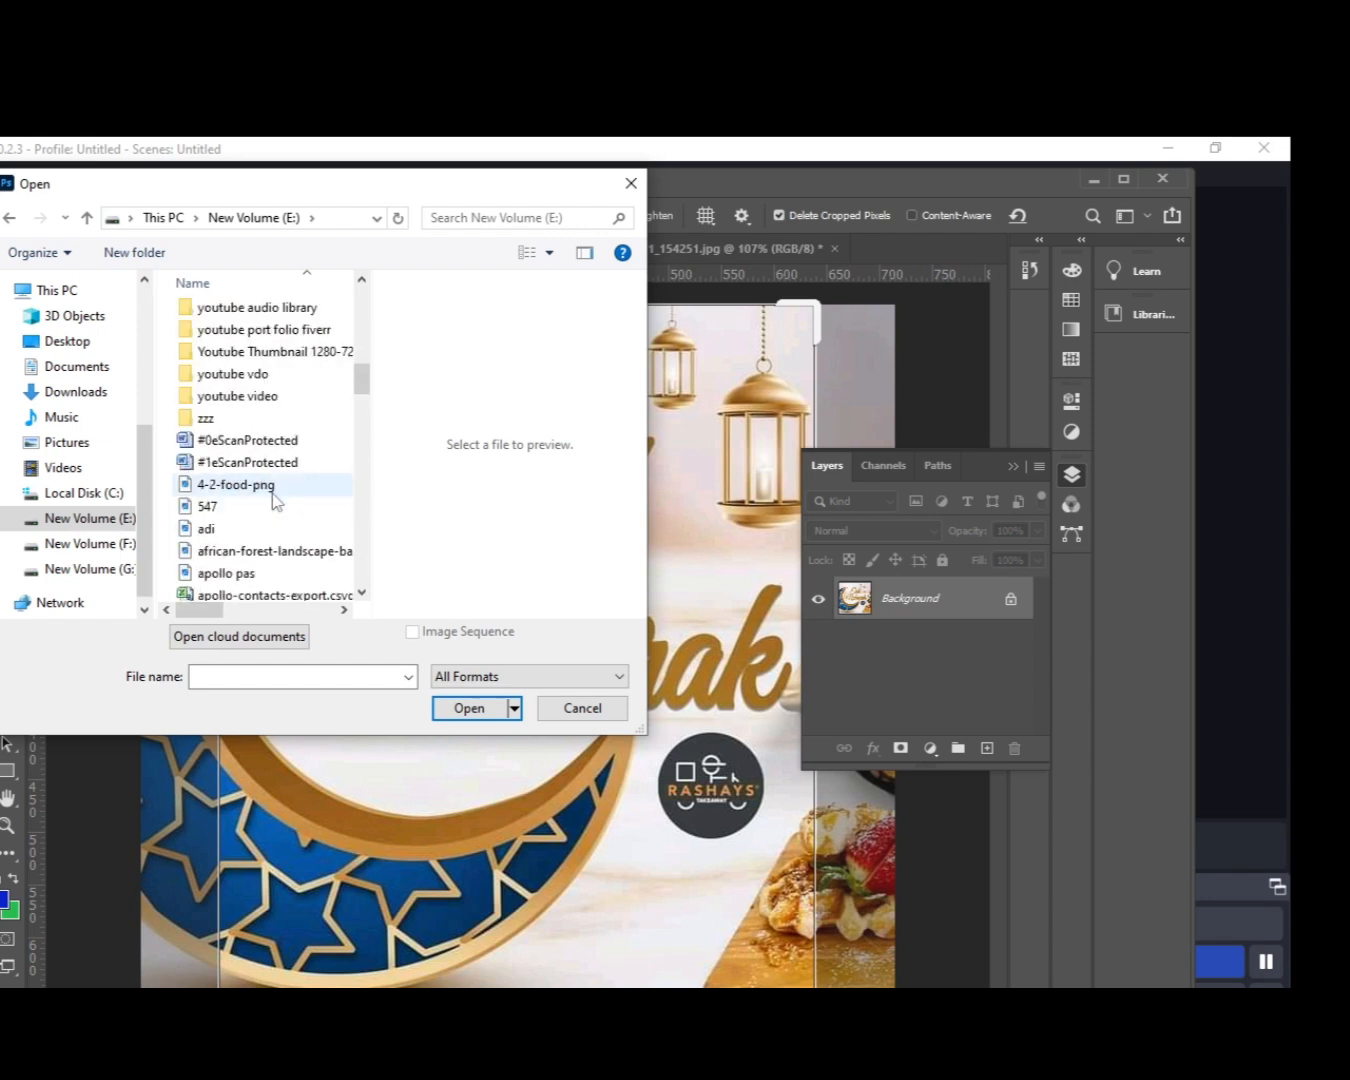
pyautogui.scroll(3, 277, 502)
pyautogui.scroll(5, 276, 501)
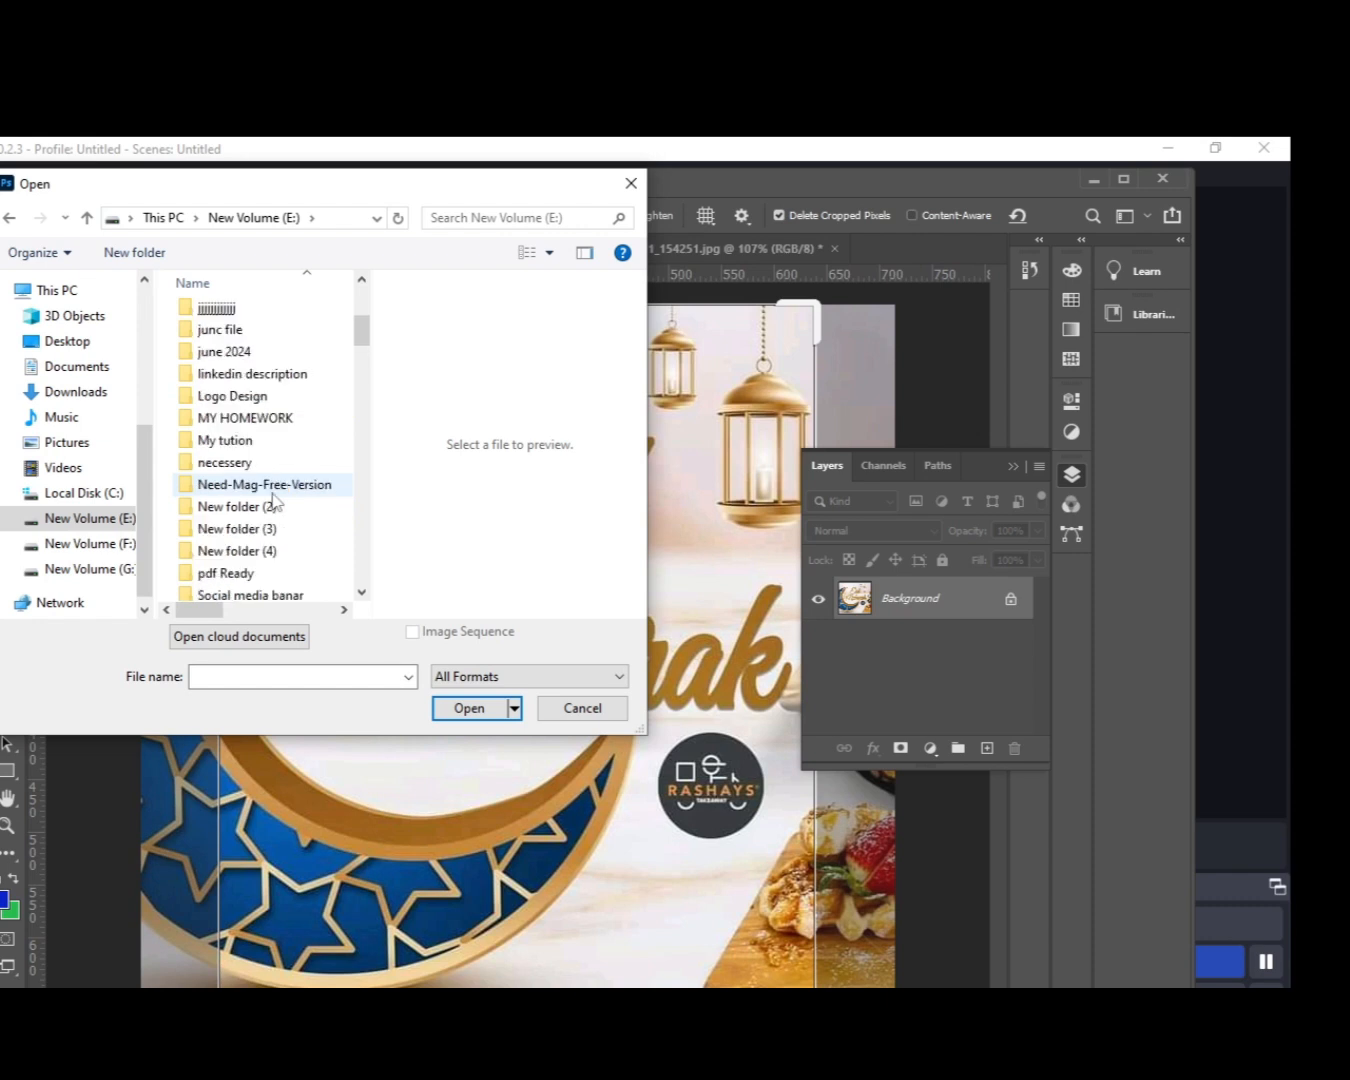
pyautogui.click(274, 491)
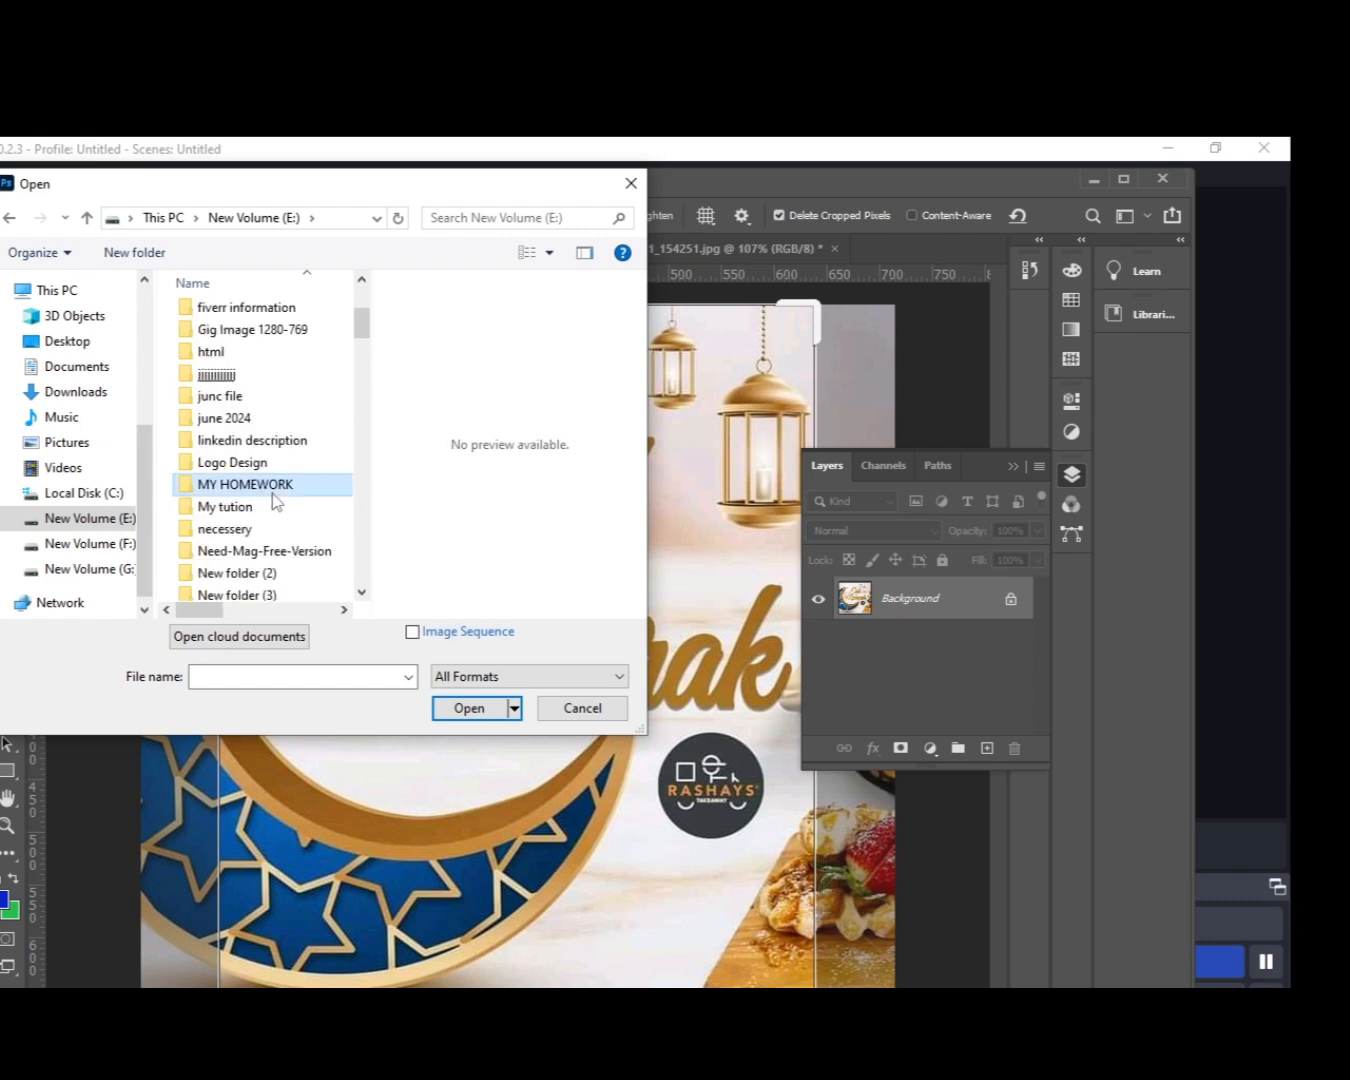
pyautogui.doubleClick(277, 490)
# Step: Find the business card image fdfdgg in the MY HOMEWORK folder and open it
pyautogui.scroll(-8, 277, 518)
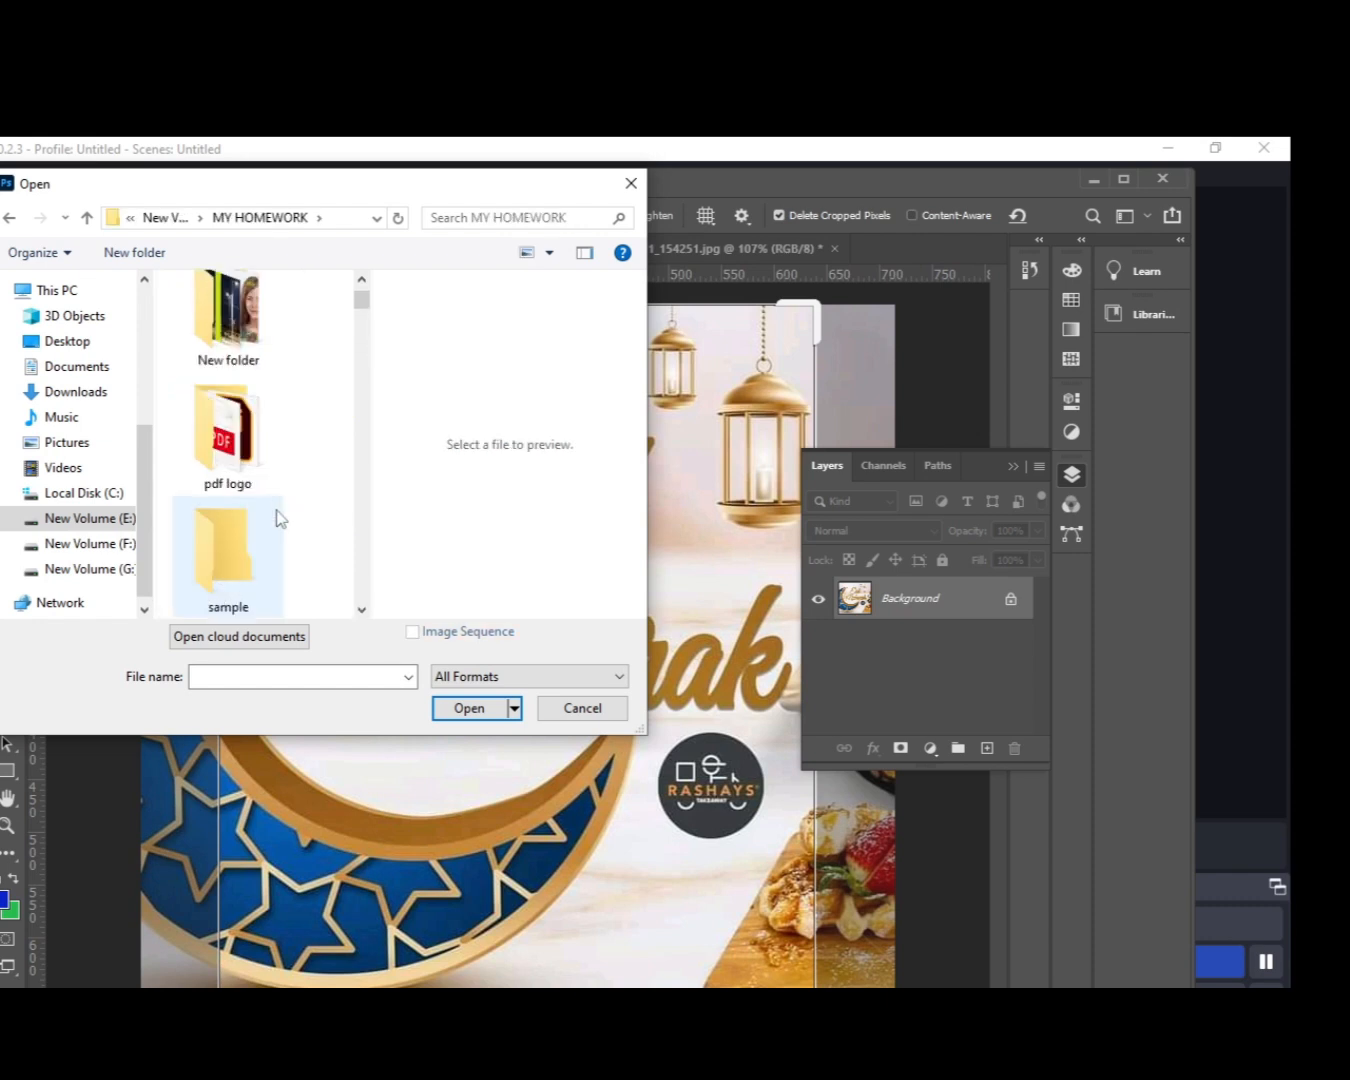
pyautogui.scroll(-8, 280, 518)
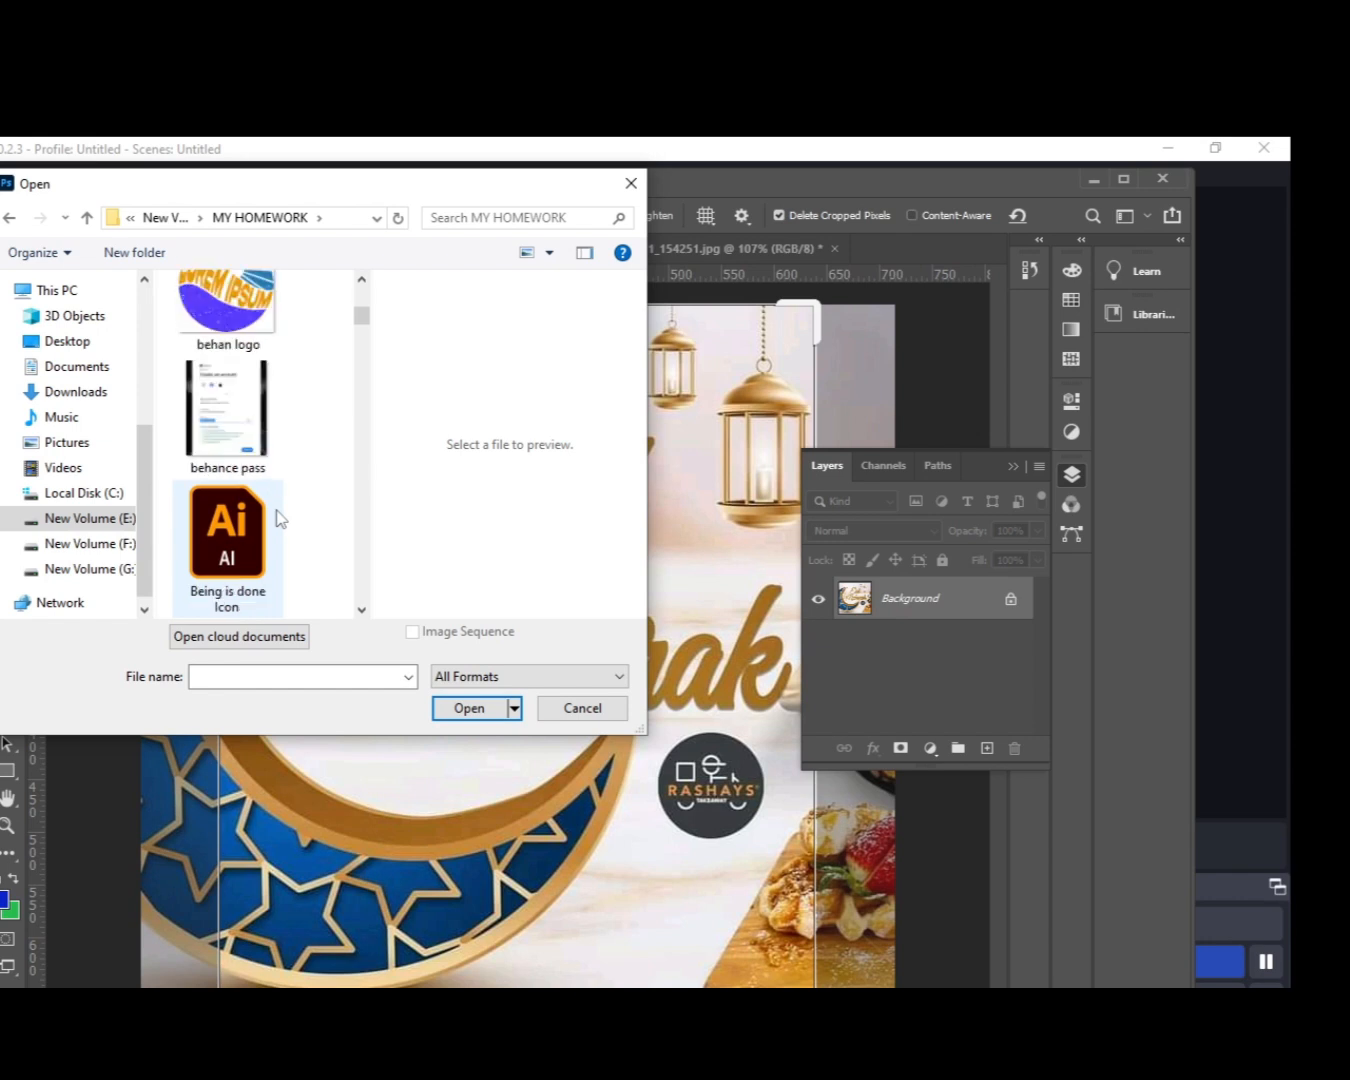
pyautogui.scroll(-4, 280, 518)
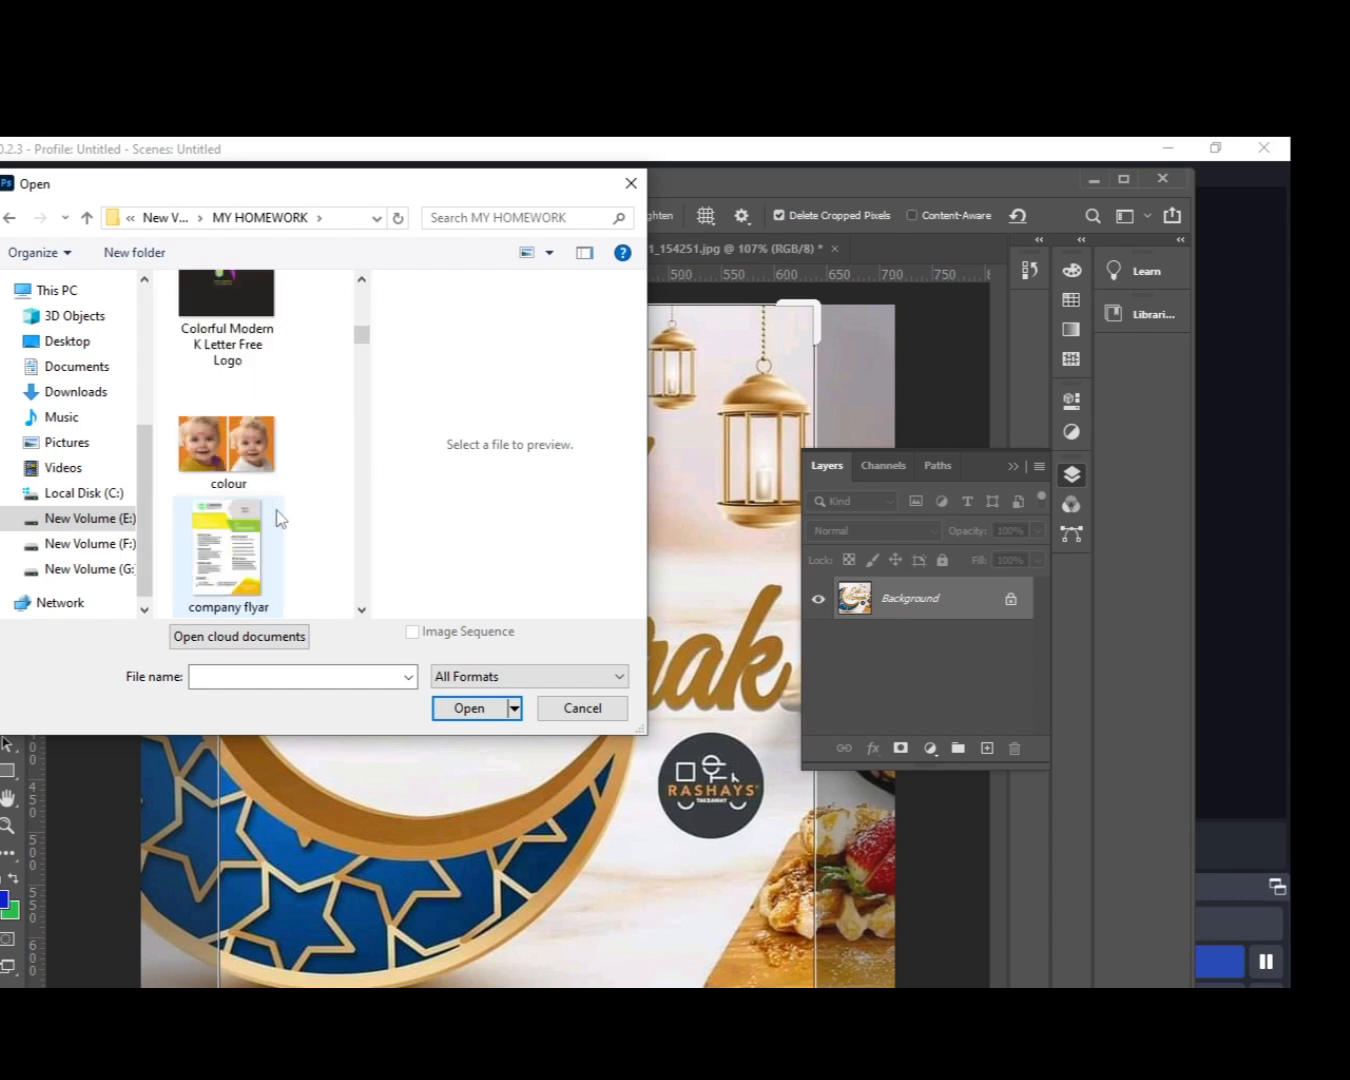
pyautogui.scroll(-6, 279, 518)
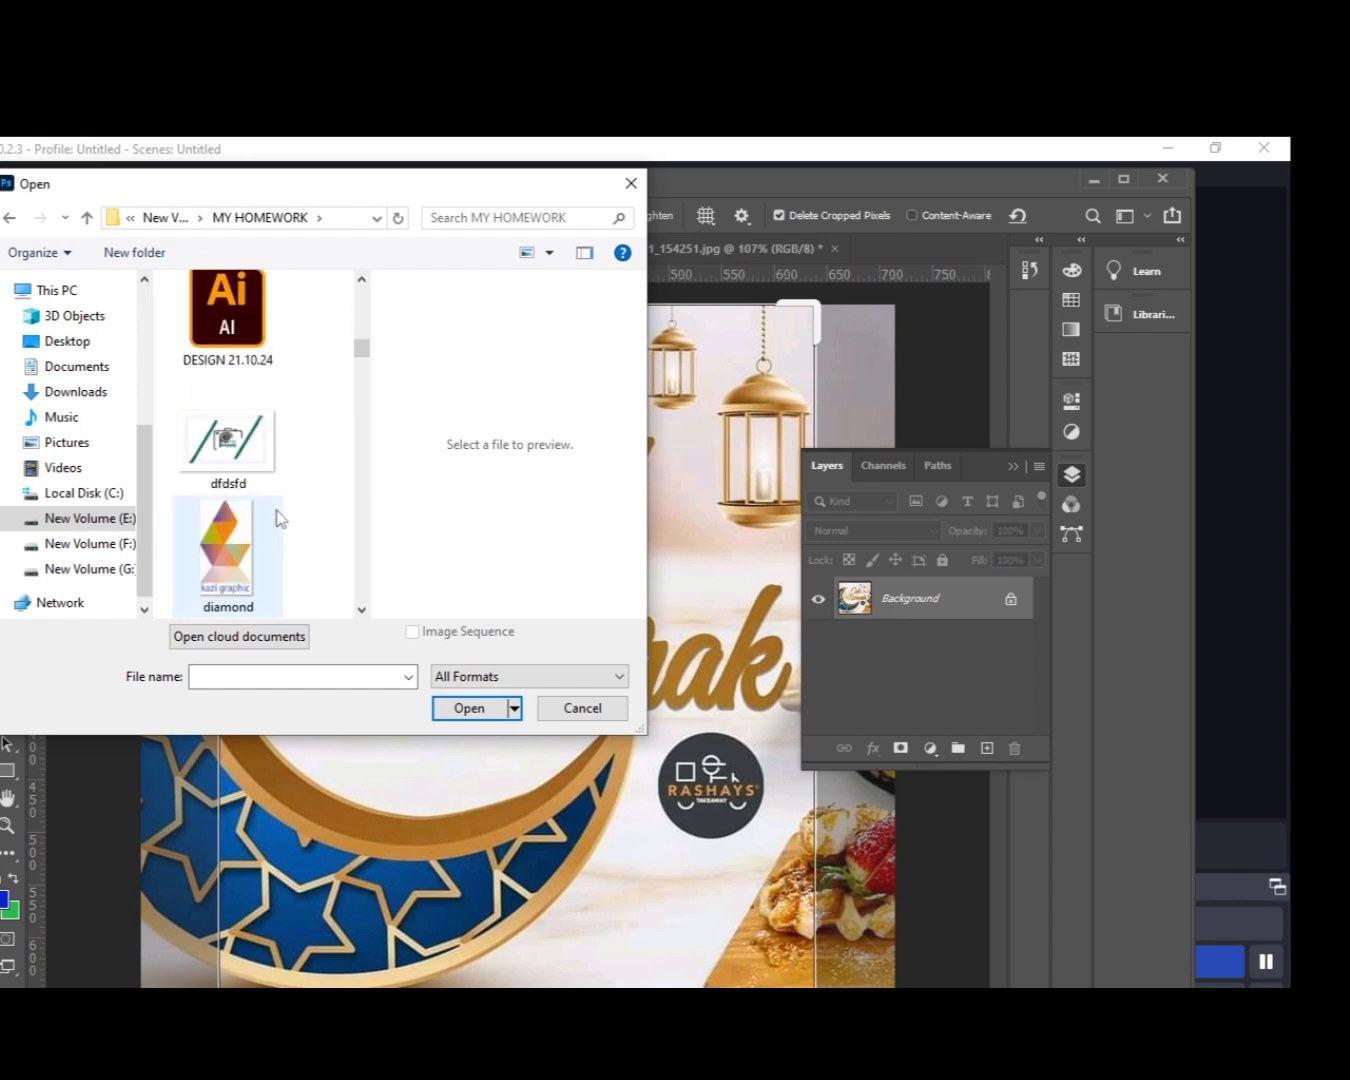
pyautogui.scroll(3, 280, 518)
pyautogui.scroll(-10, 280, 518)
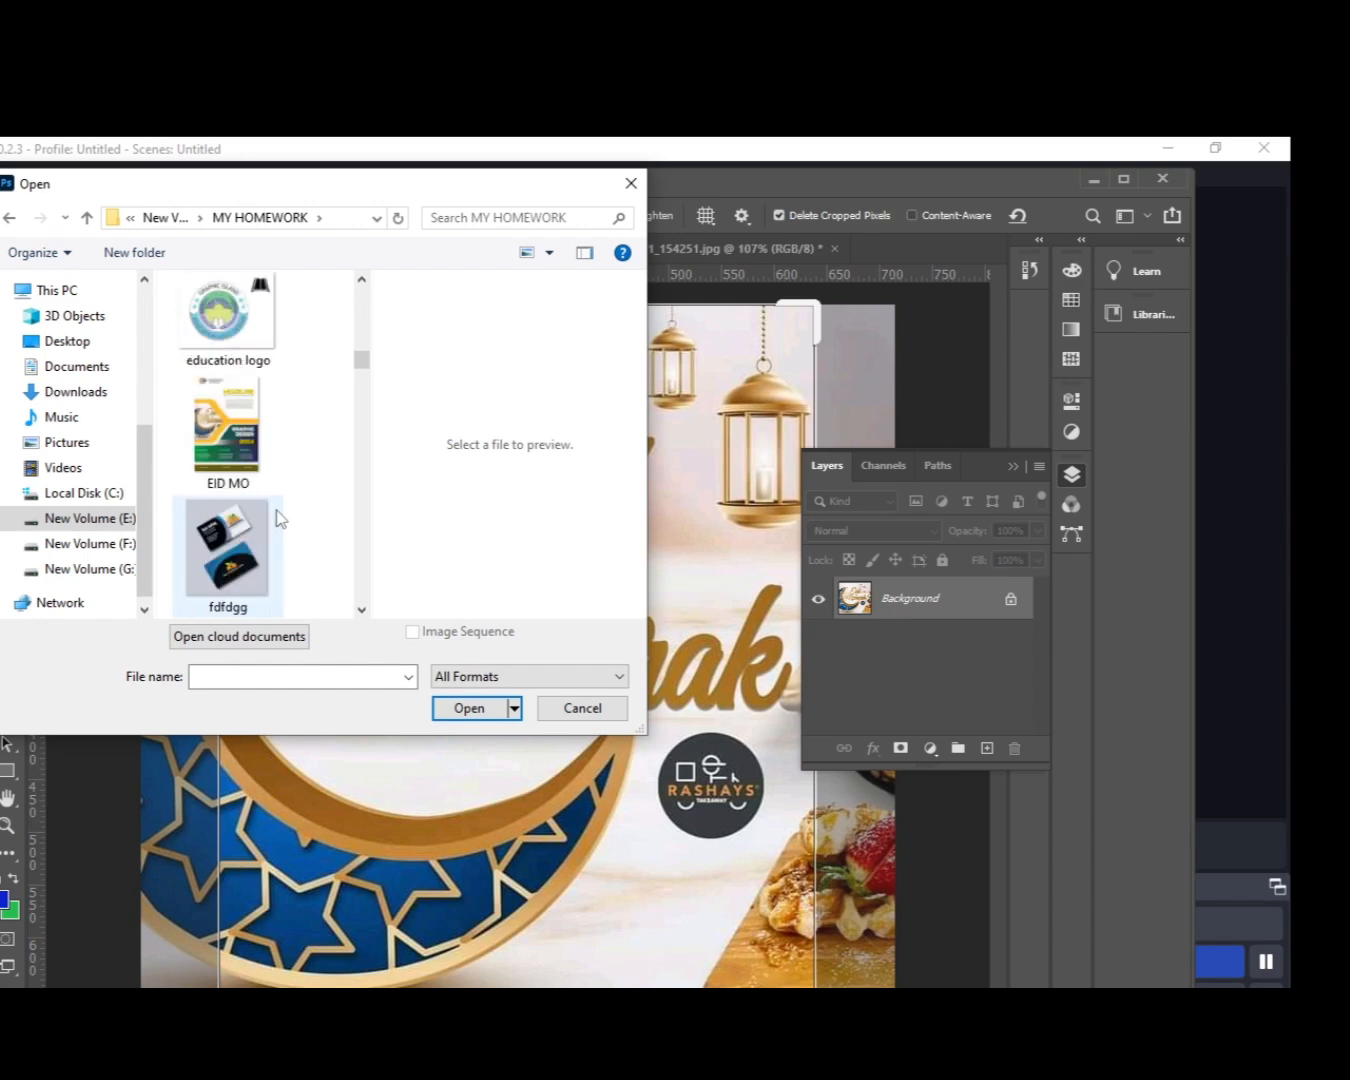
pyautogui.click(279, 517)
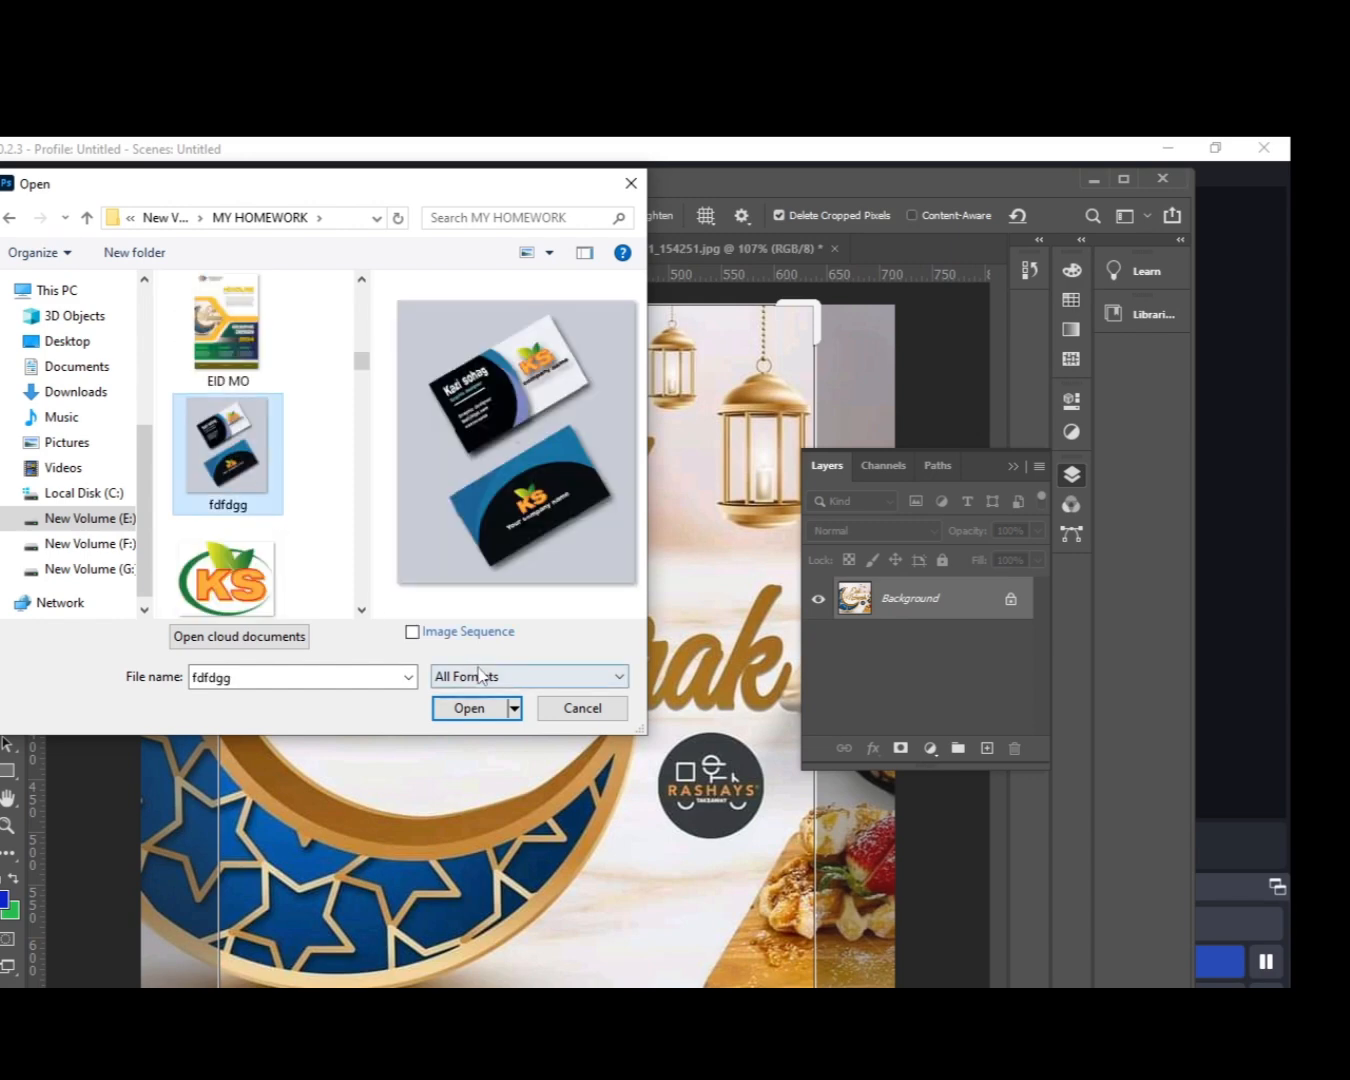
pyautogui.click(469, 710)
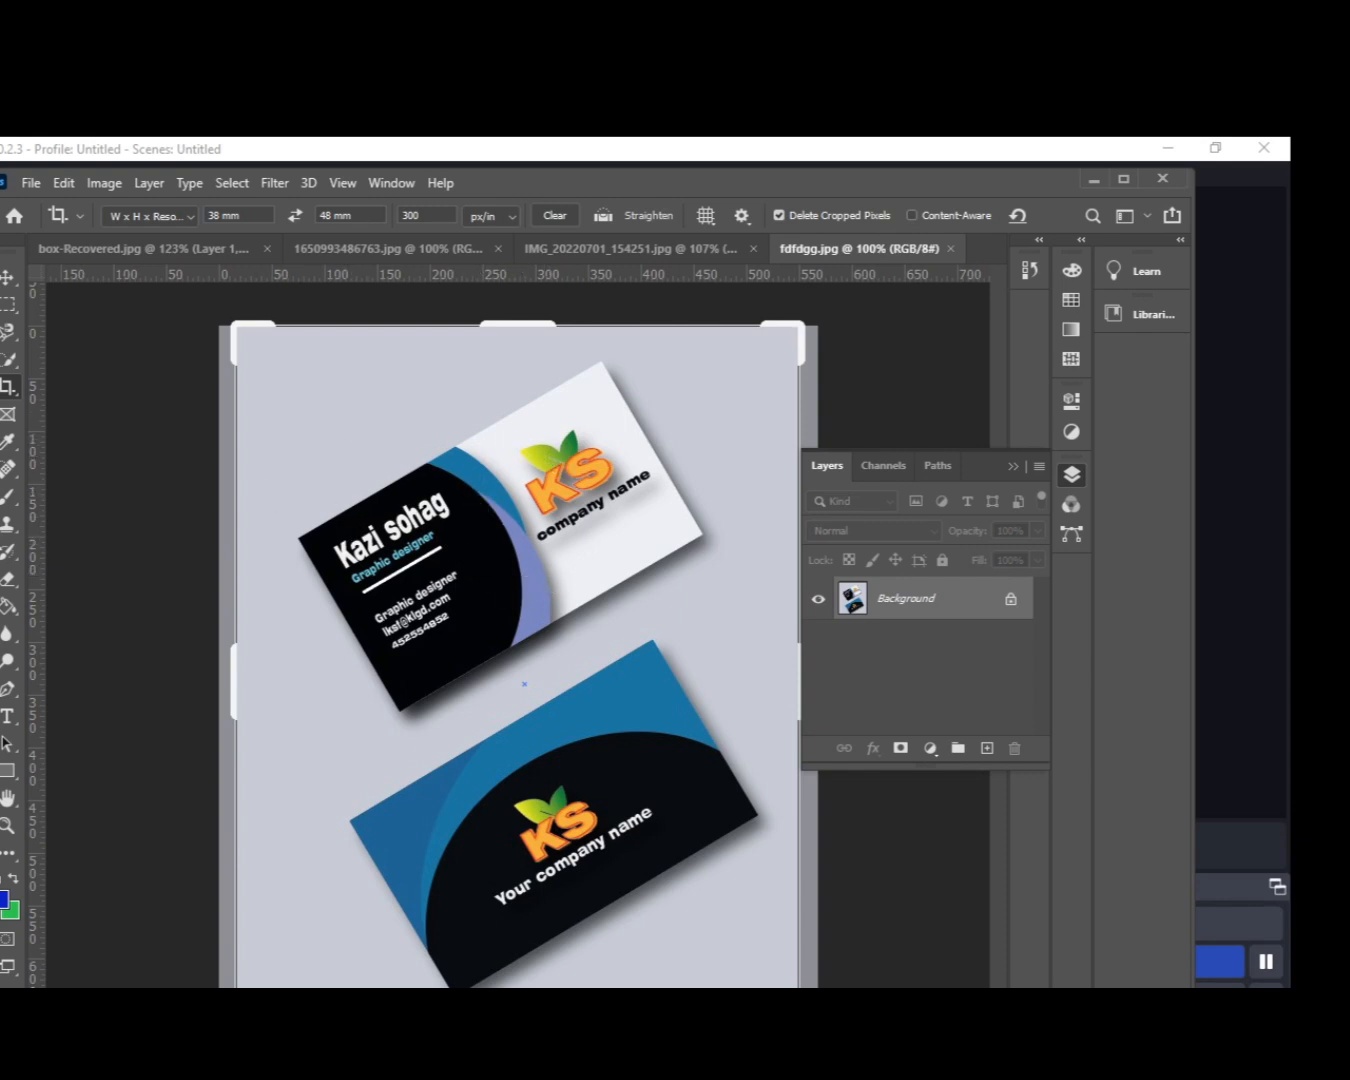
# Step: Start a Perspective Crop on the upper business card by placing its first two points on the card's left and top corners
pyautogui.rightClick(7, 393)
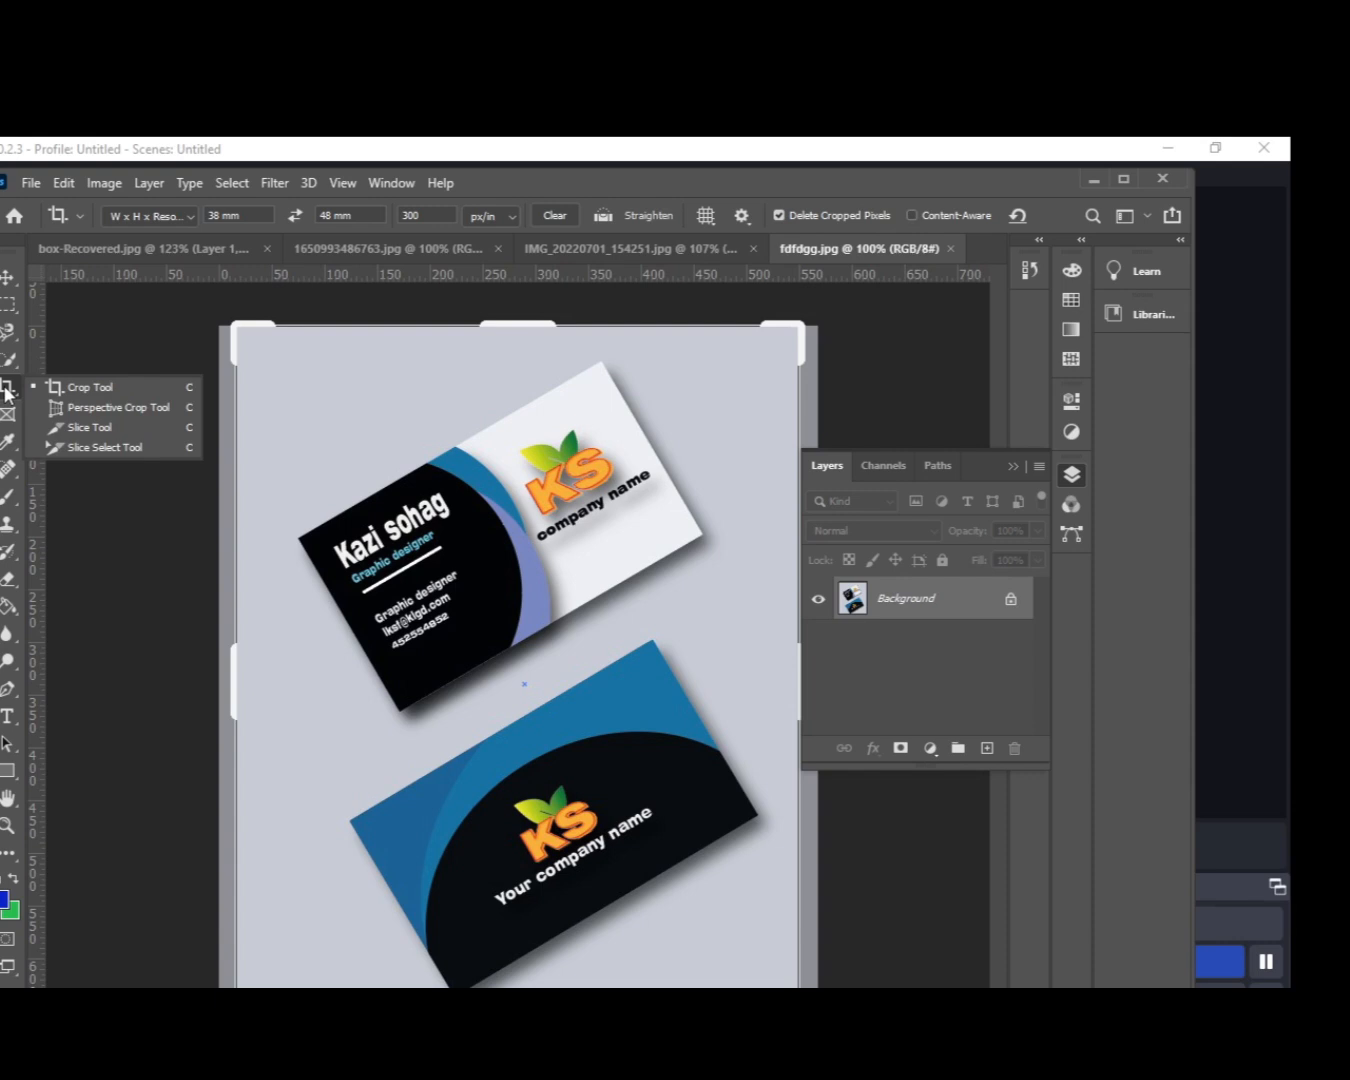
pyautogui.click(135, 411)
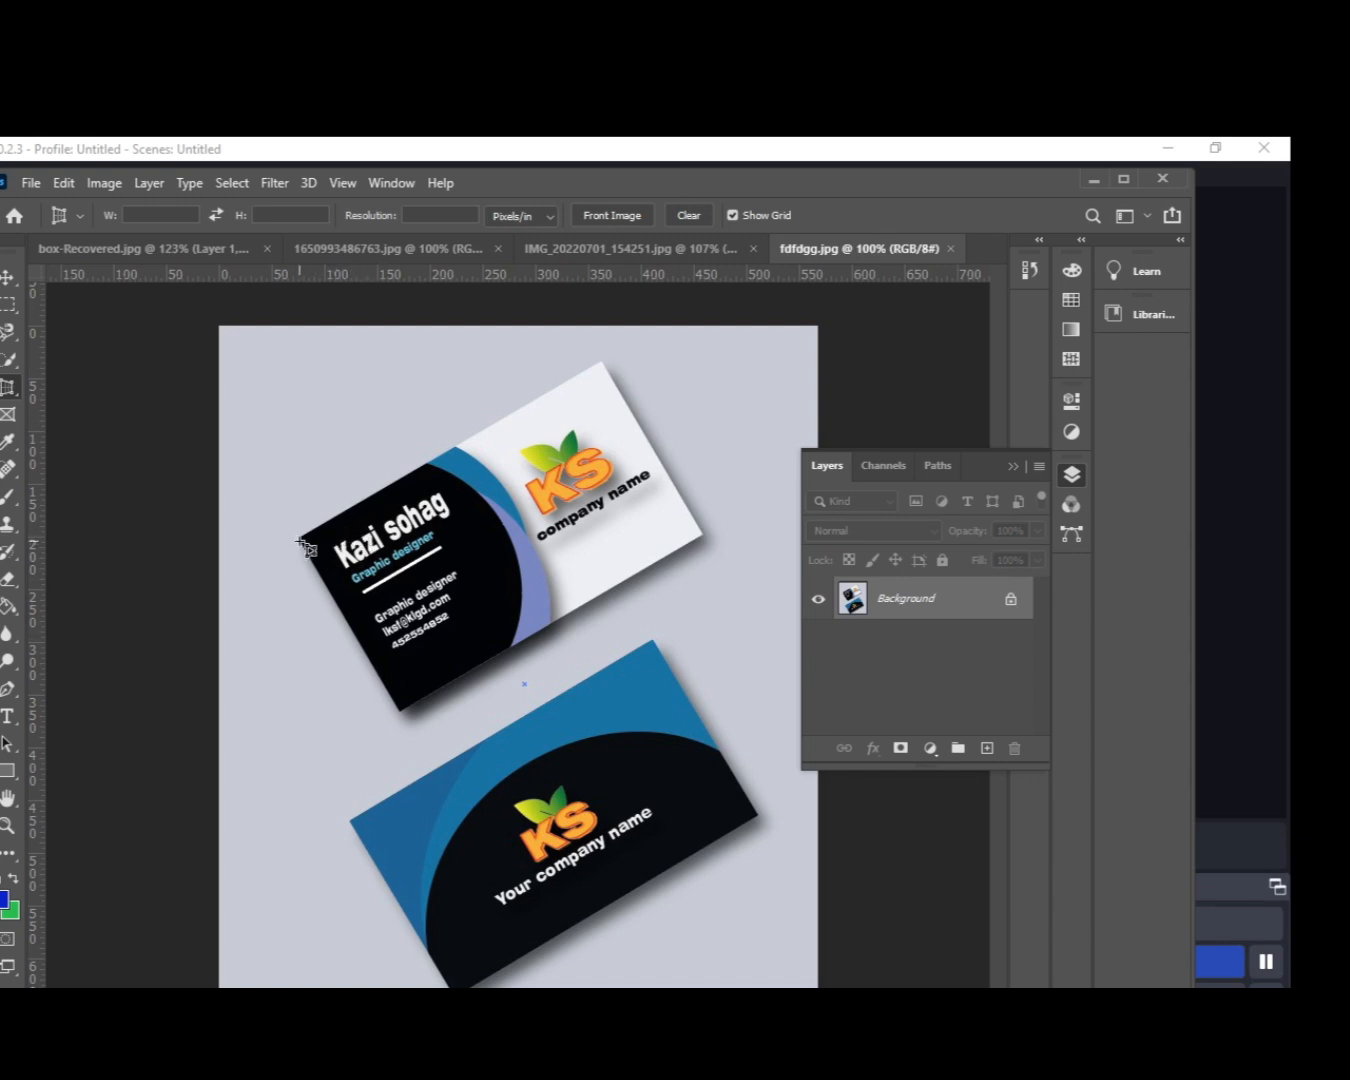
pyautogui.scroll(5, 299, 546)
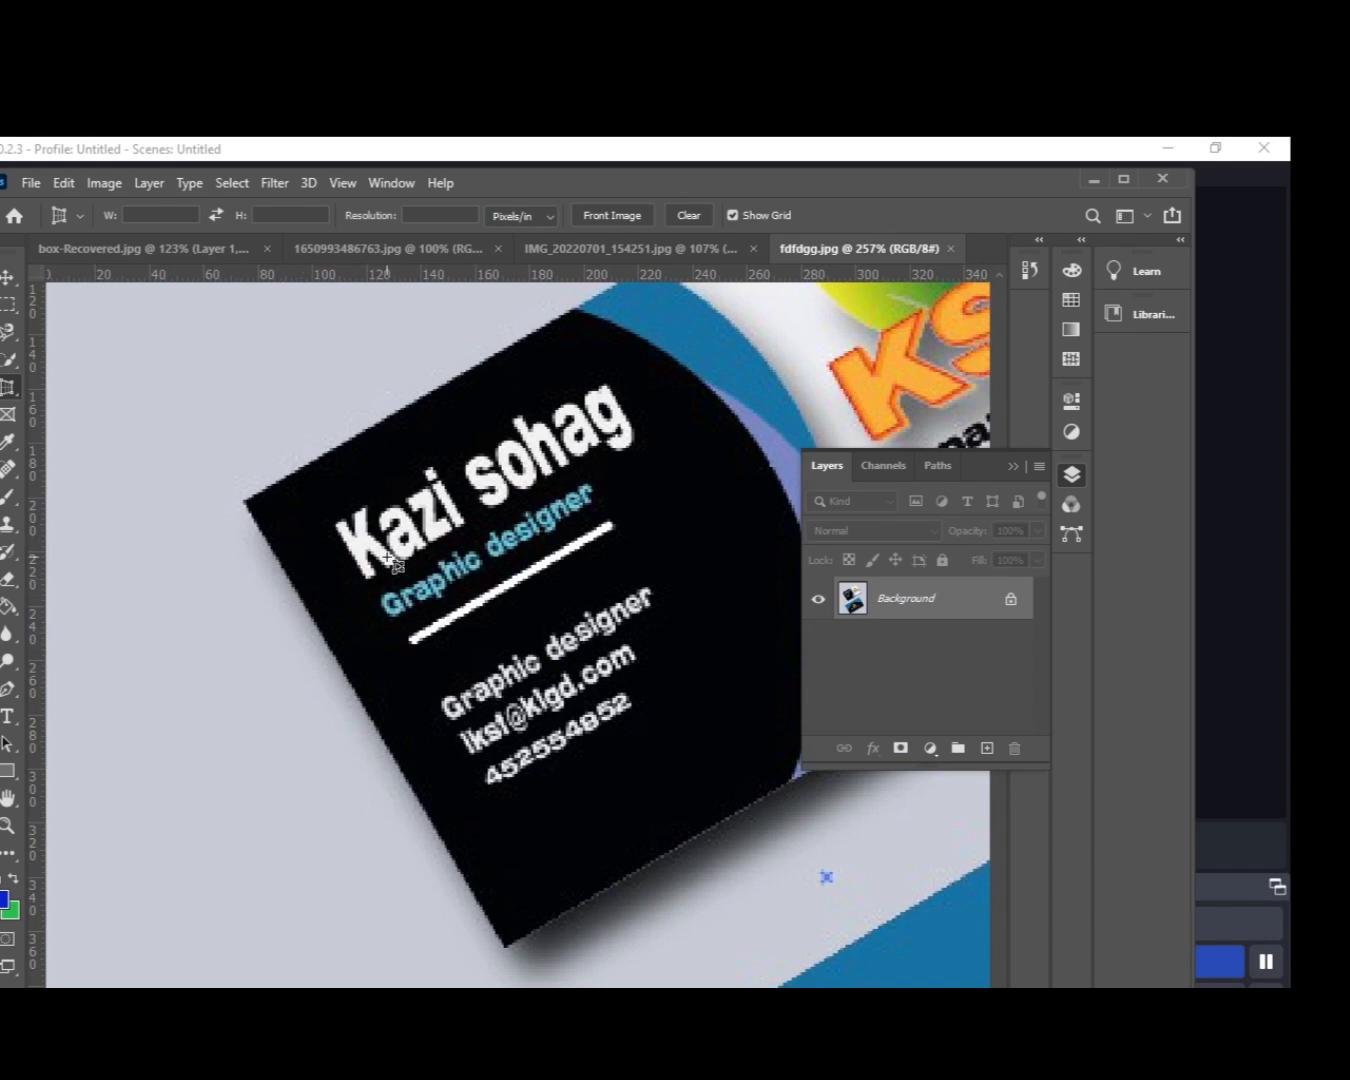
pyautogui.moveTo(431, 508); pyautogui.dragTo(280, 758)
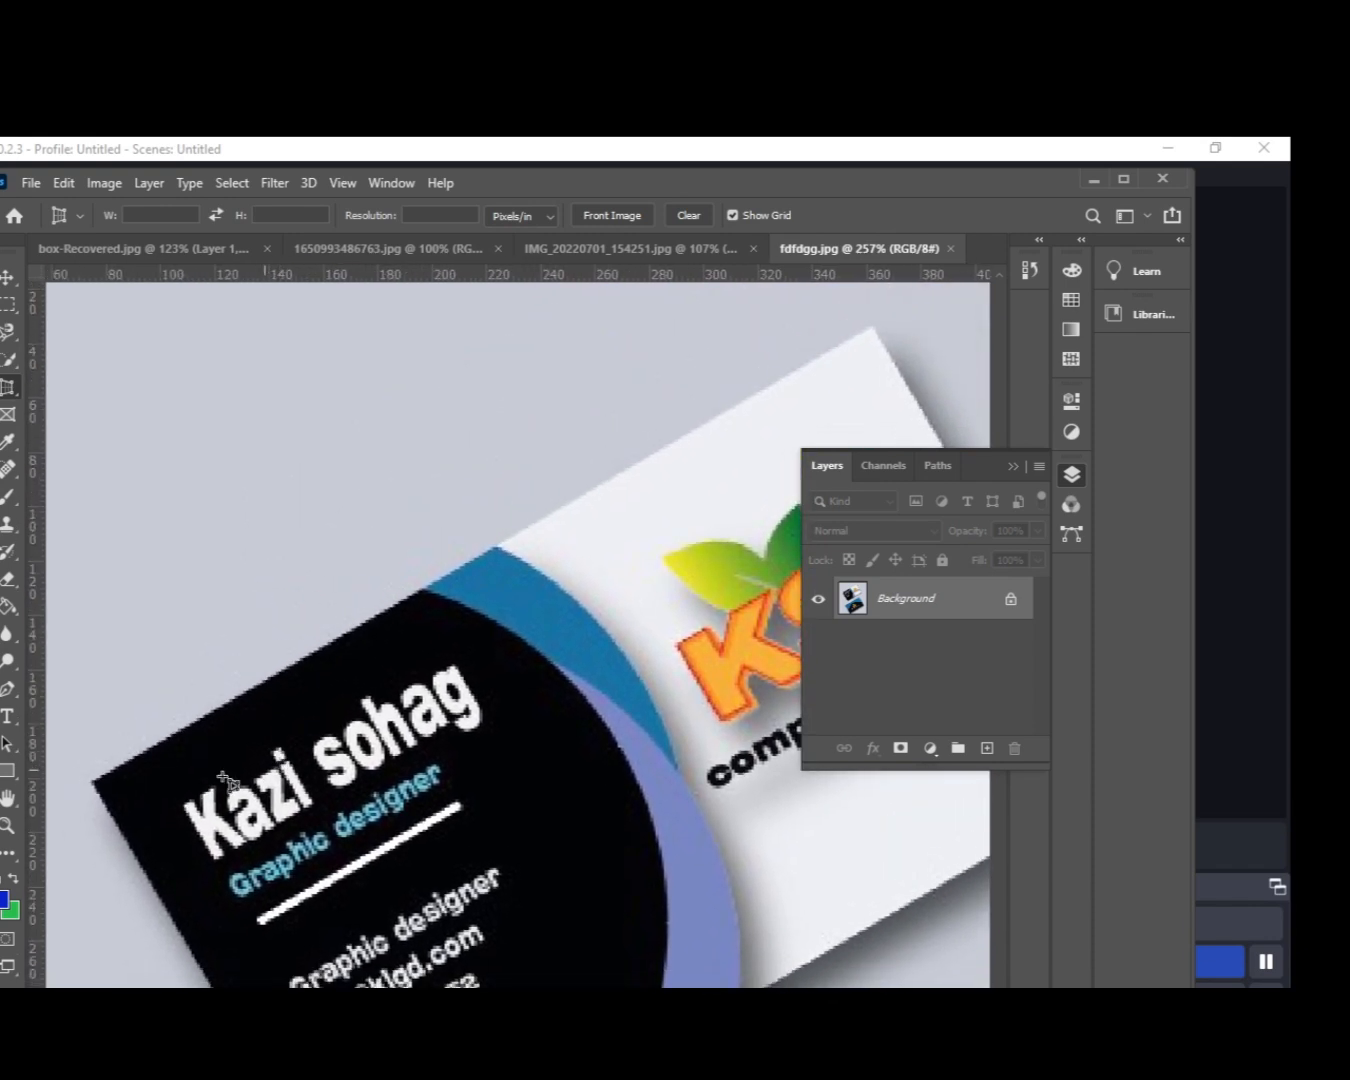
pyautogui.click(88, 781)
pyautogui.click(379, 561)
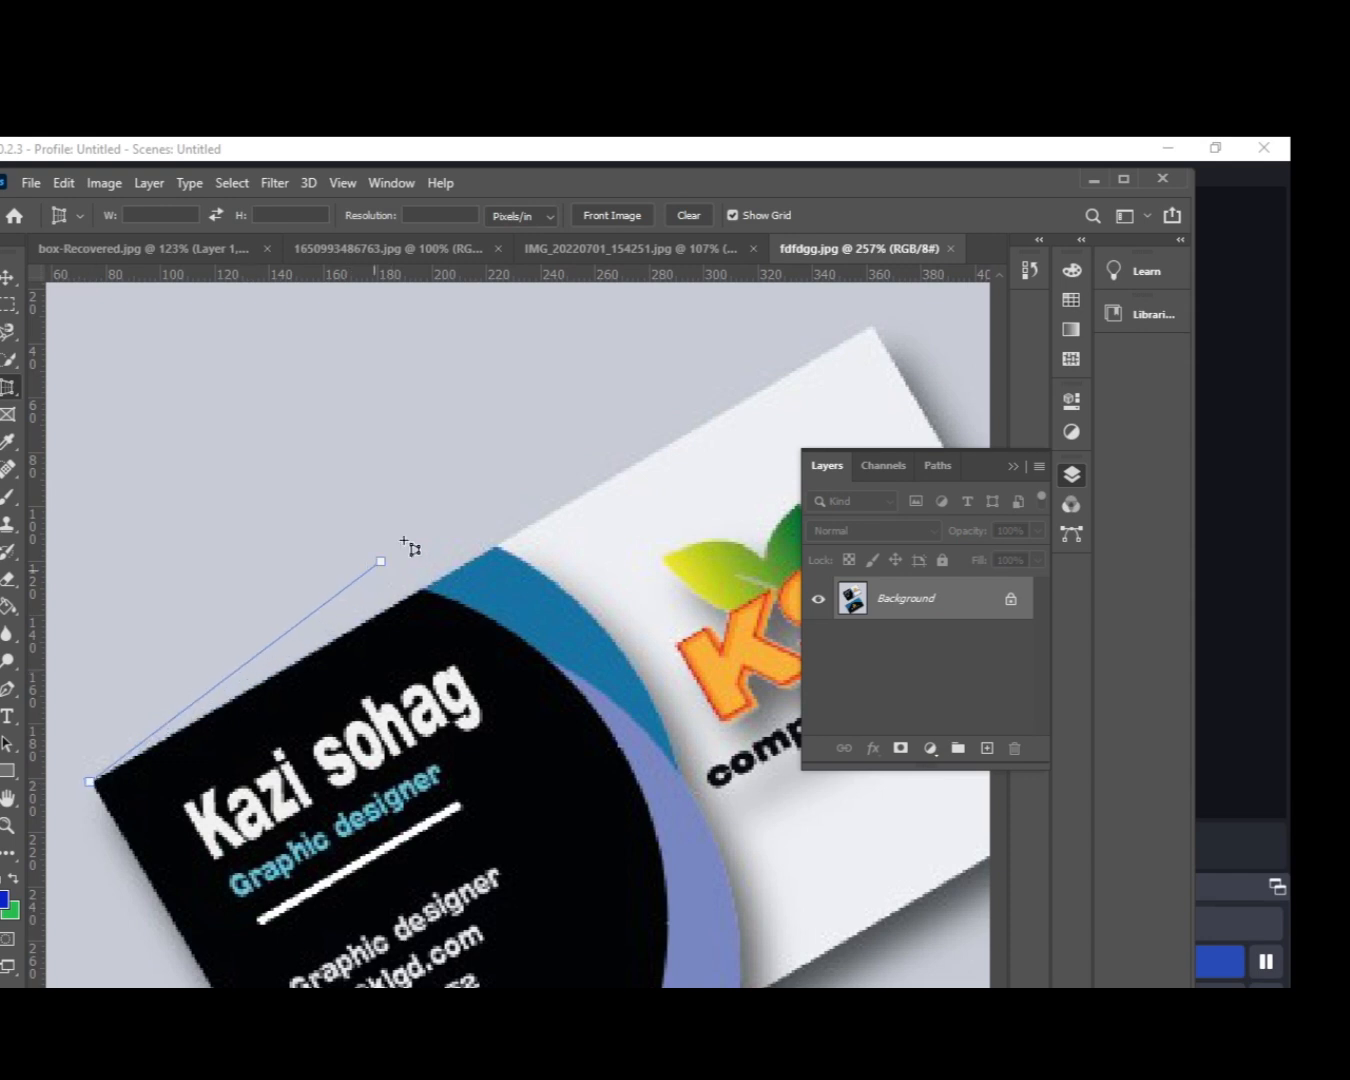
pyautogui.click(871, 331)
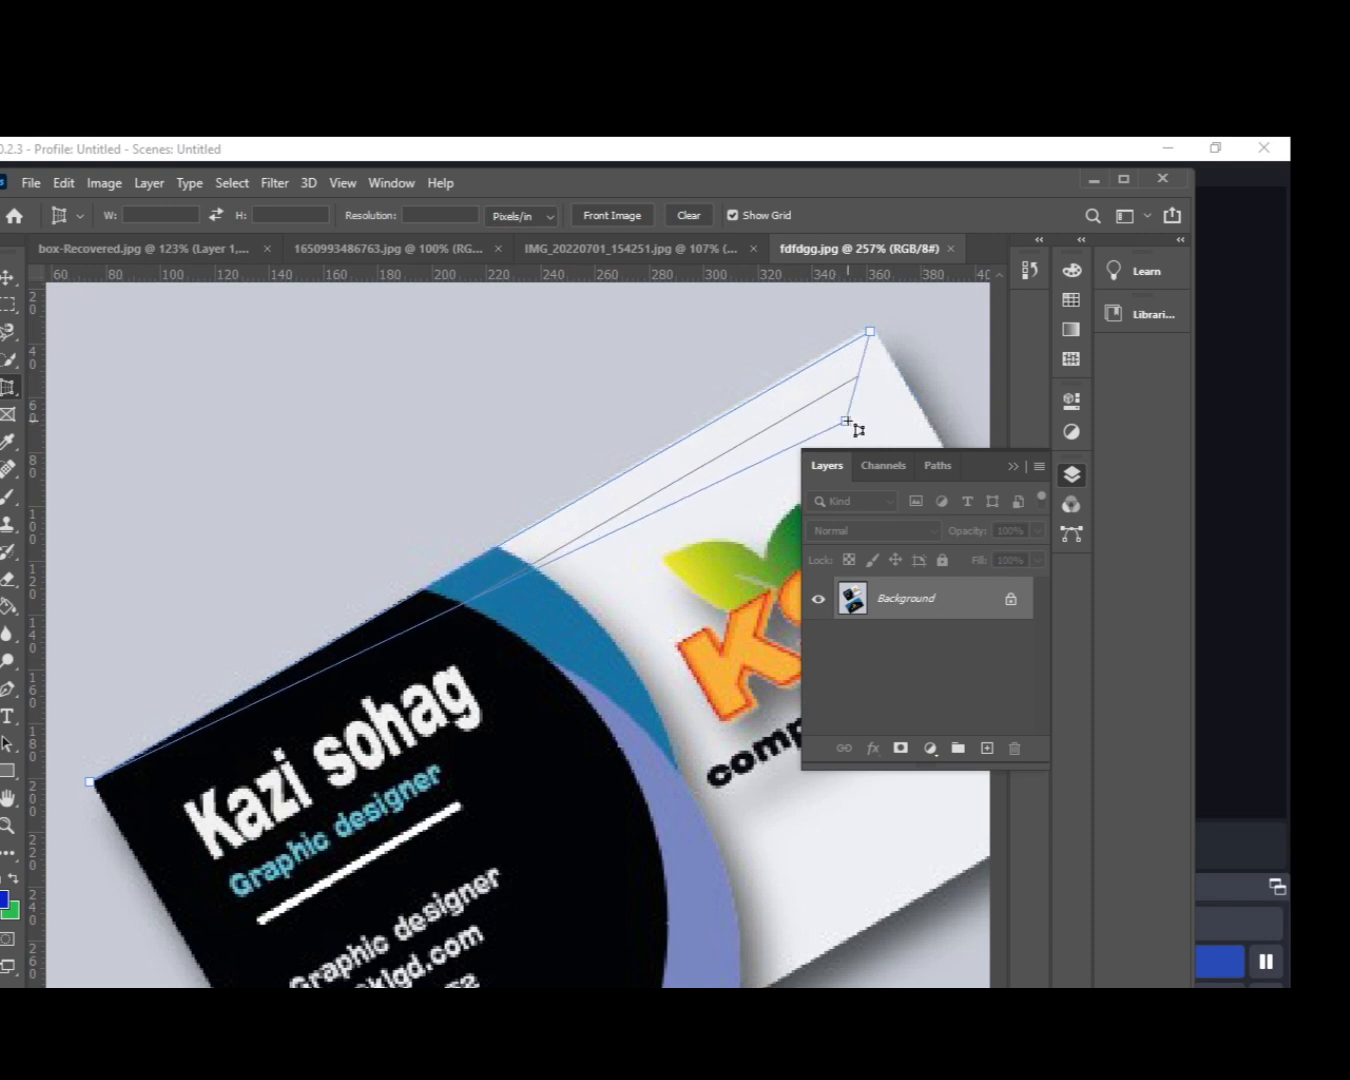
# Step: Complete the perspective crop outline by placing points on the upper card's right and bottom corners
pyautogui.press('space')
pyautogui.moveTo(652, 705); pyautogui.dragTo(236, 681)
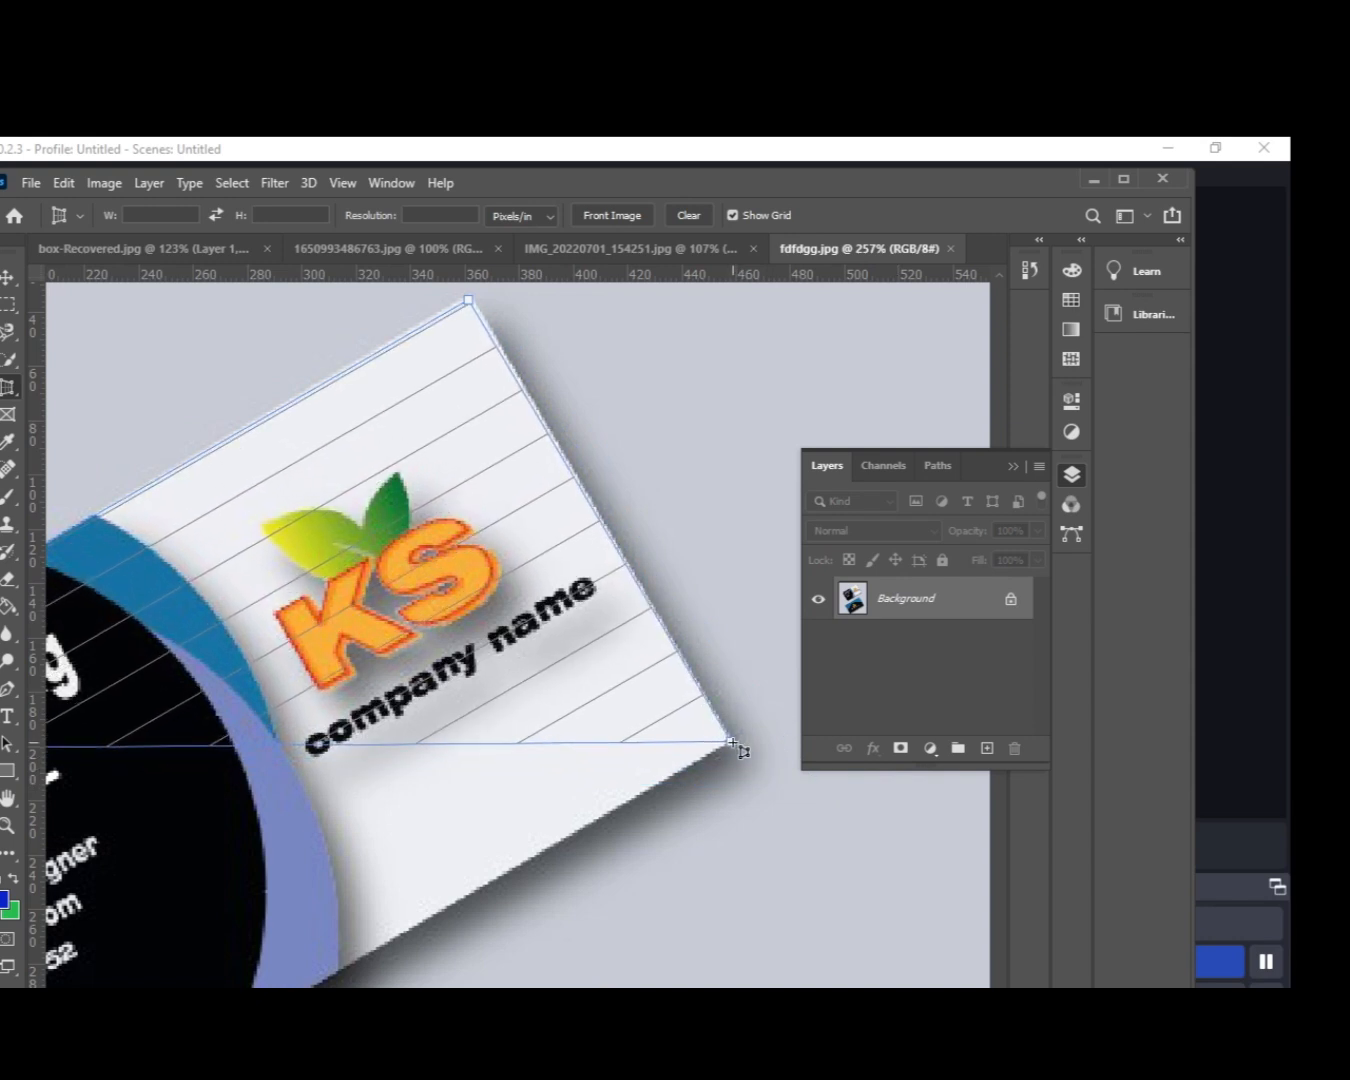
pyautogui.moveTo(601, 877); pyautogui.dragTo(798, 652)
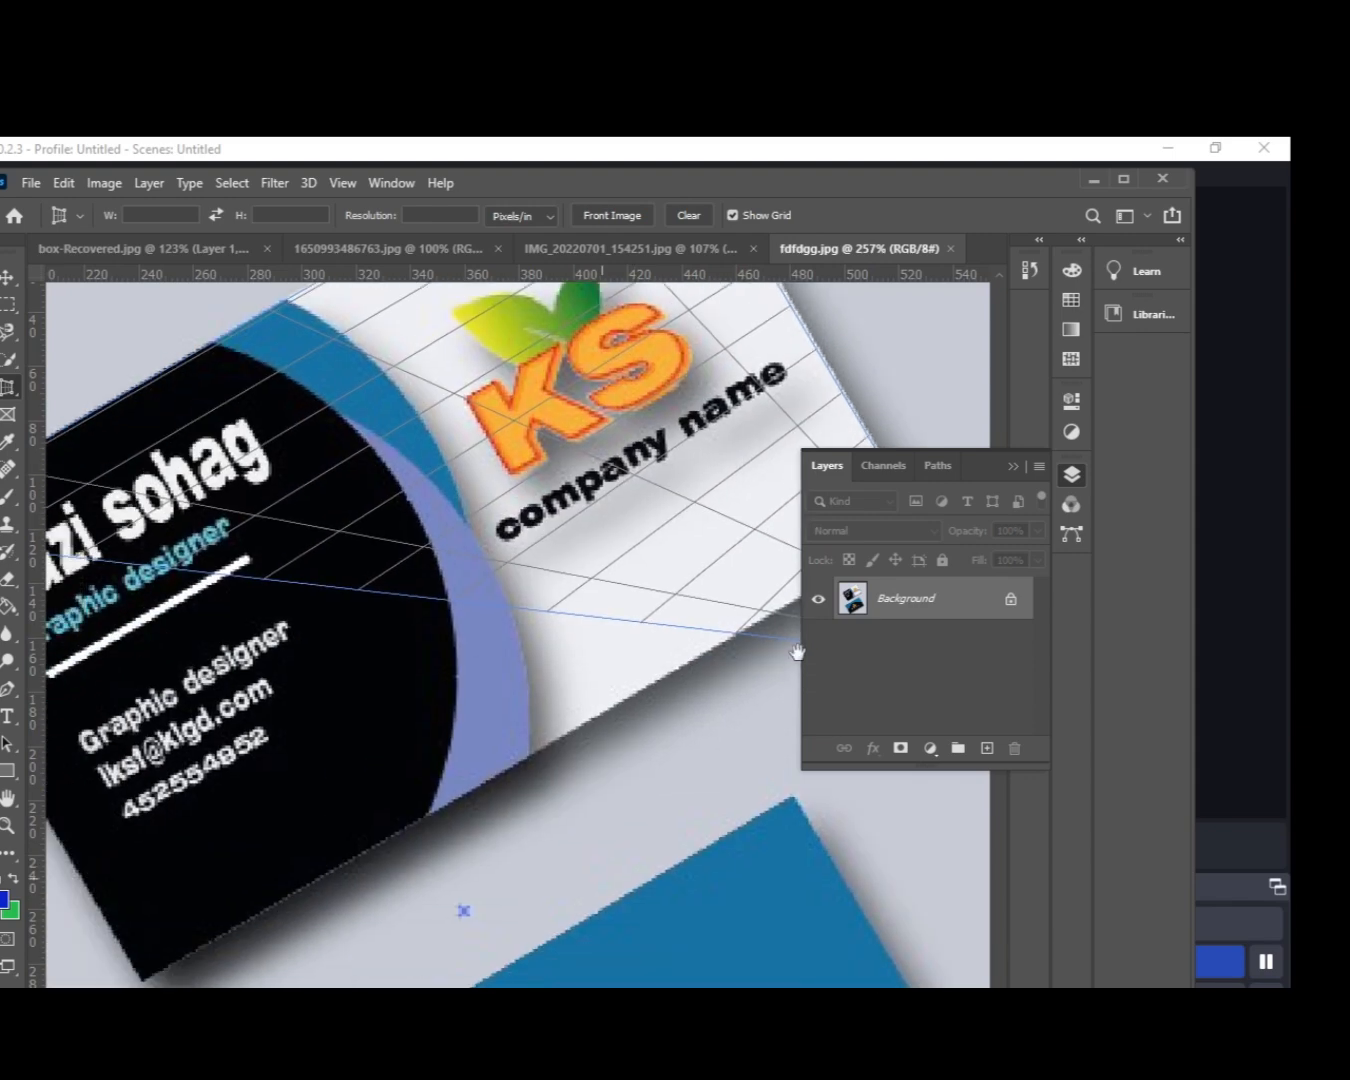
pyautogui.moveTo(342, 989); pyautogui.dragTo(643, 805)
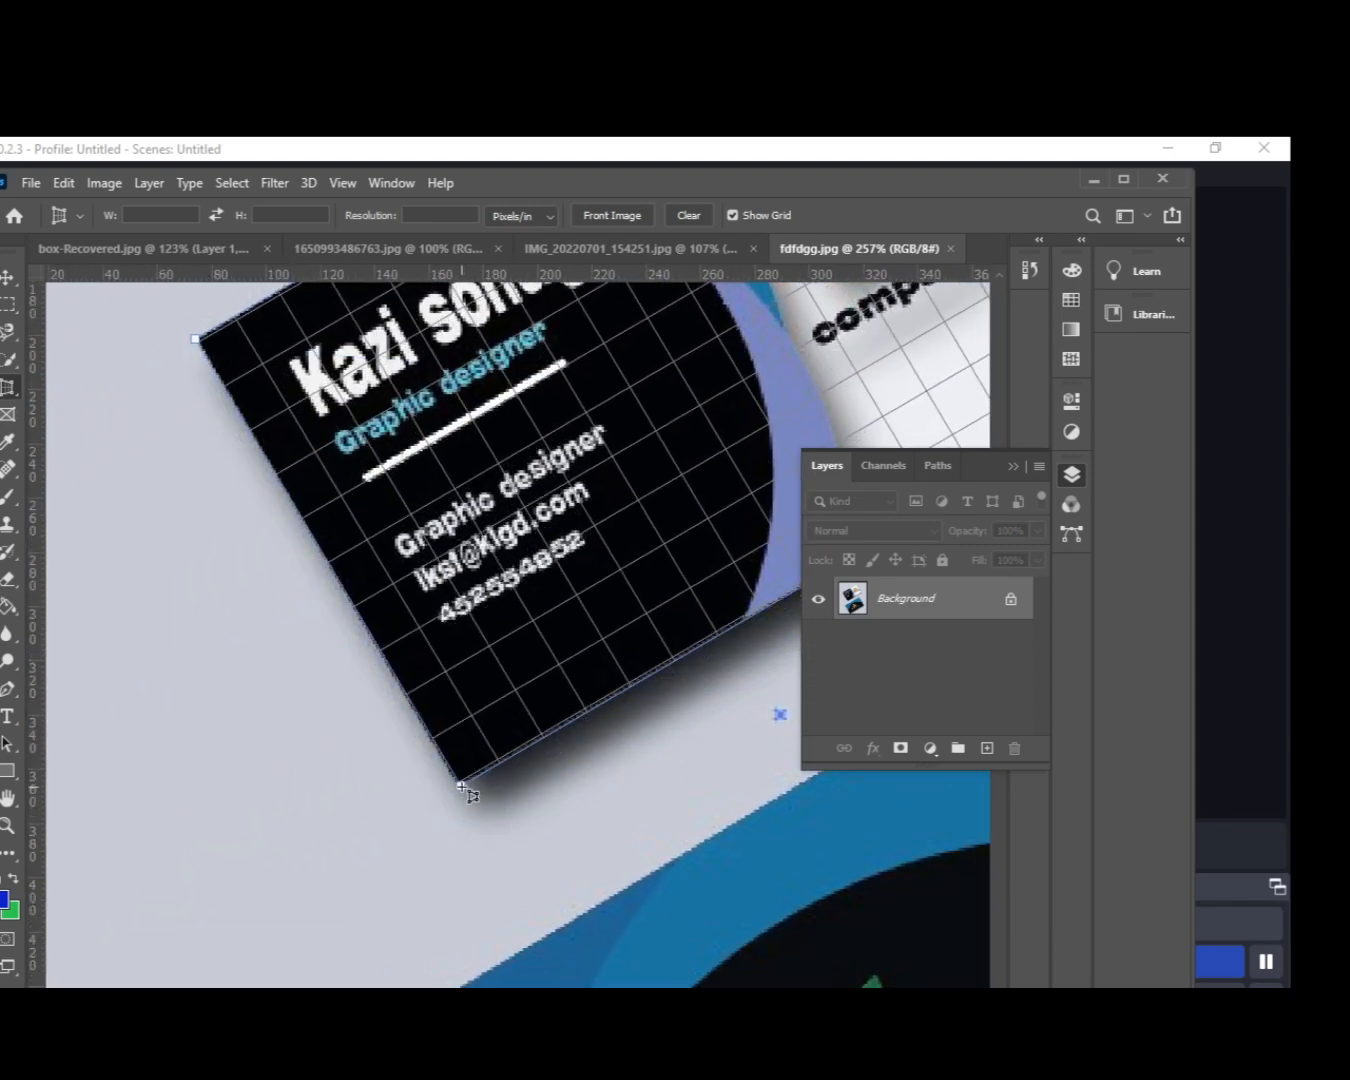
pyautogui.click(460, 787)
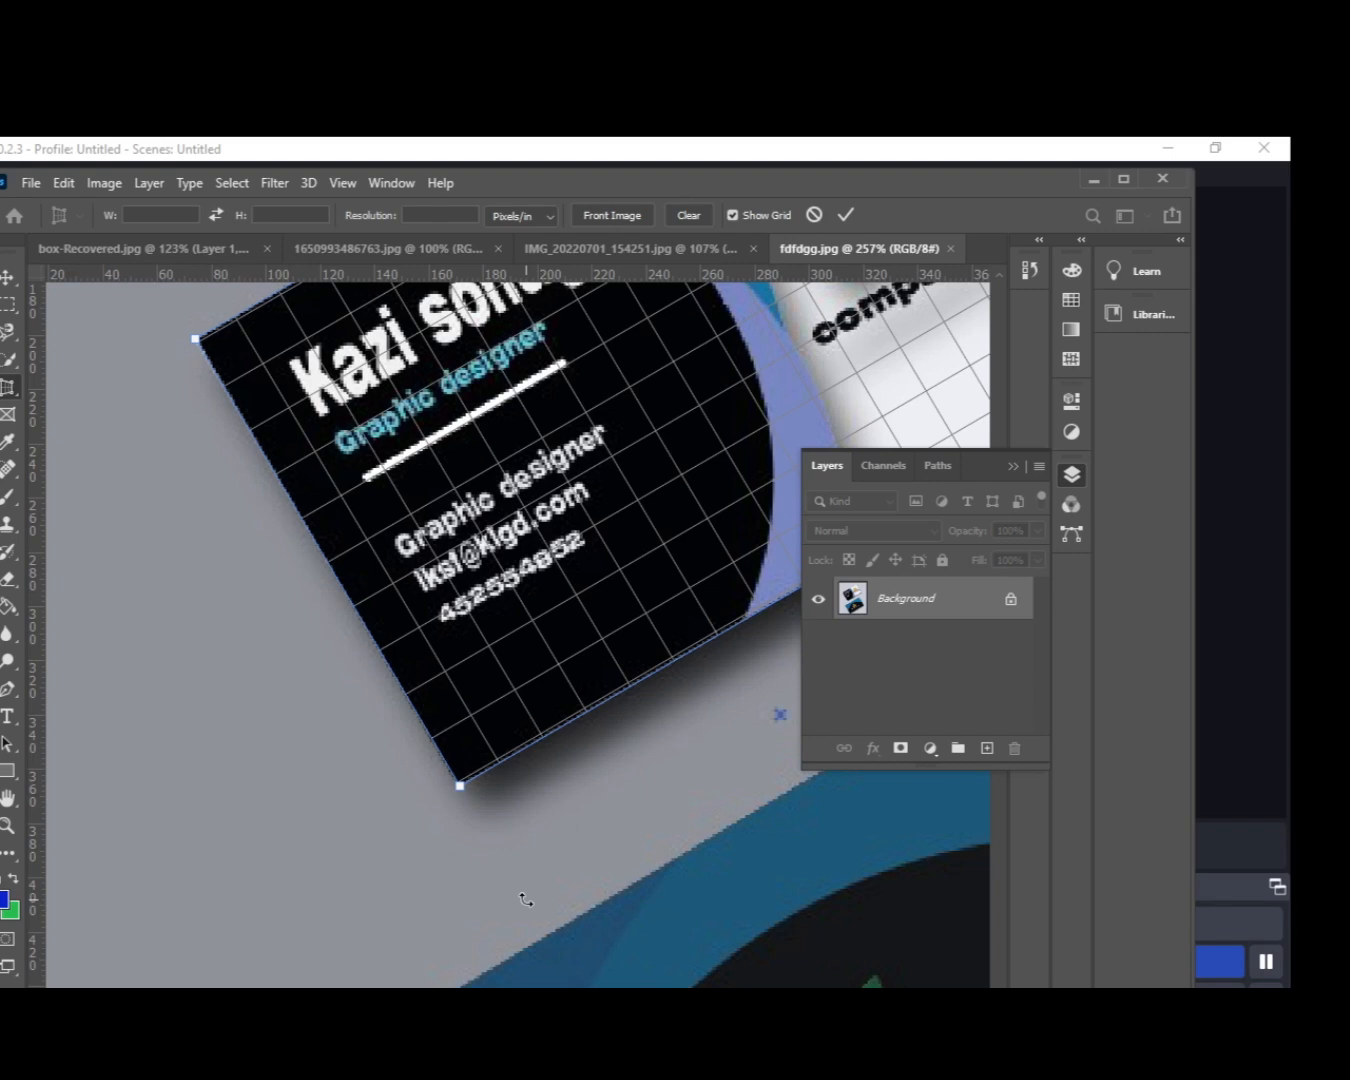
# Step: Apply the perspective crop so only the straightened upper business card is kept
pyautogui.hotkey('ctrl', '0')
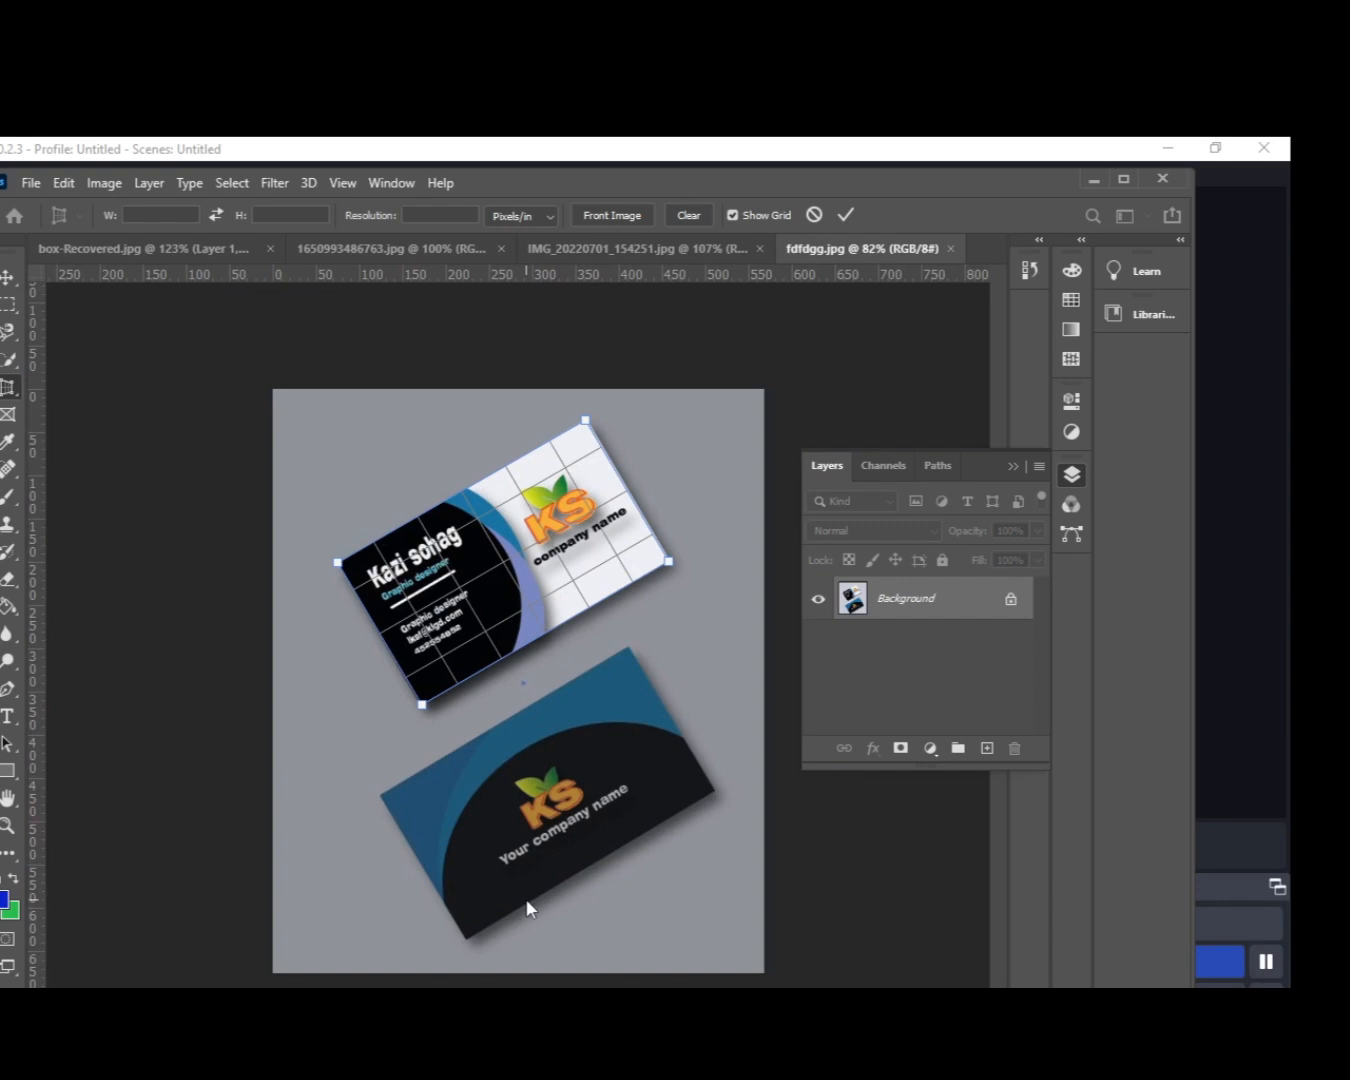
pyautogui.hotkey('alt', 'space')
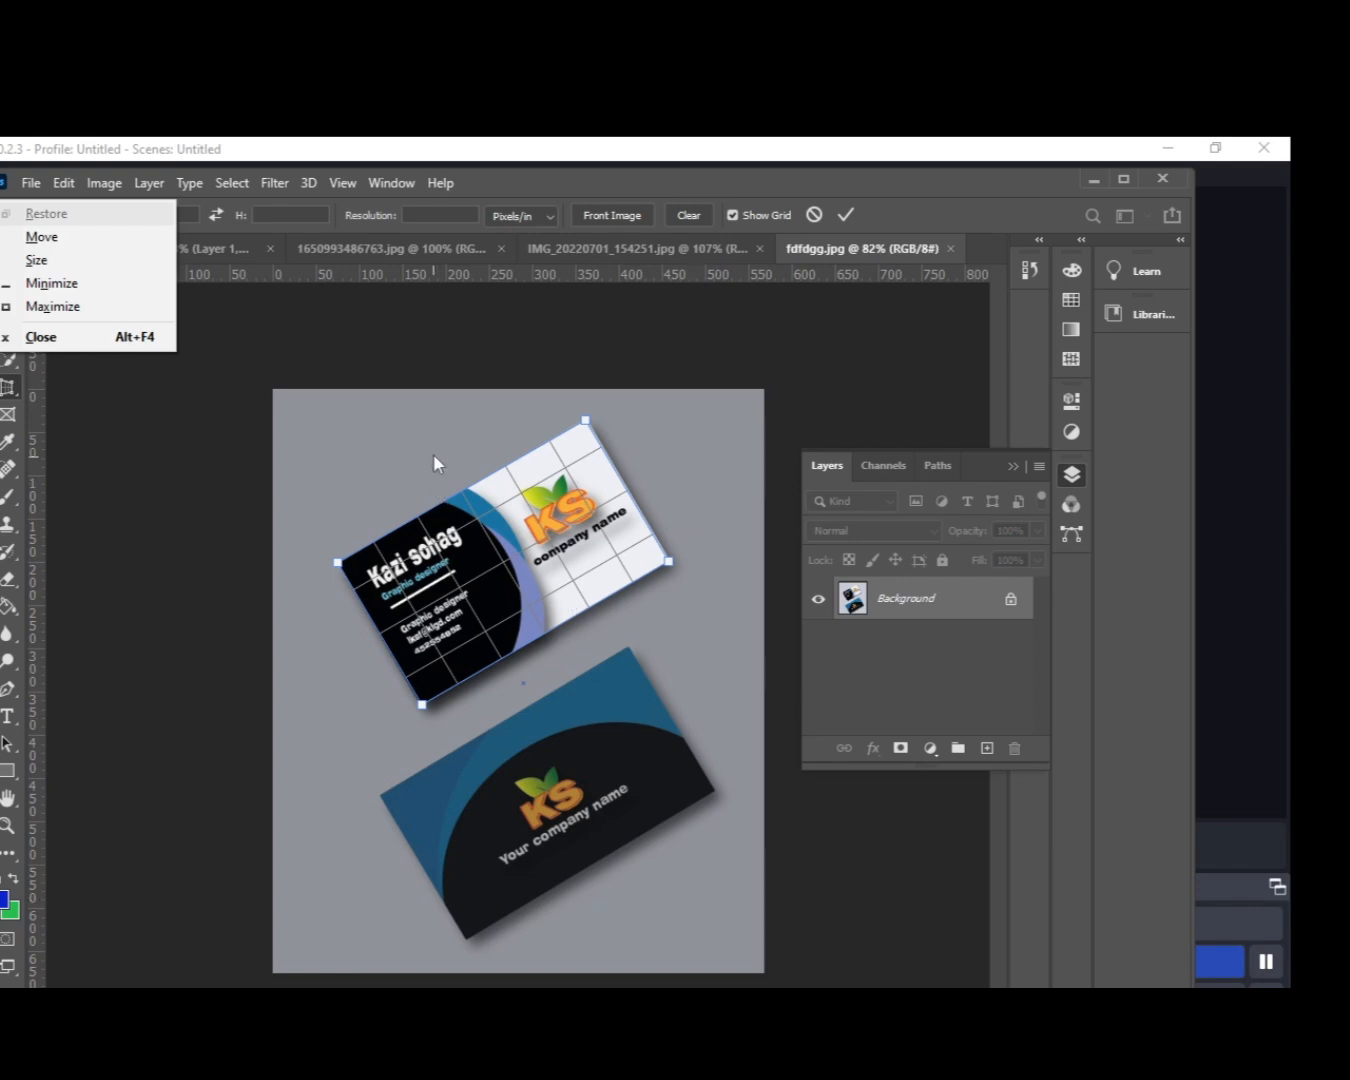
pyautogui.press('Escape')
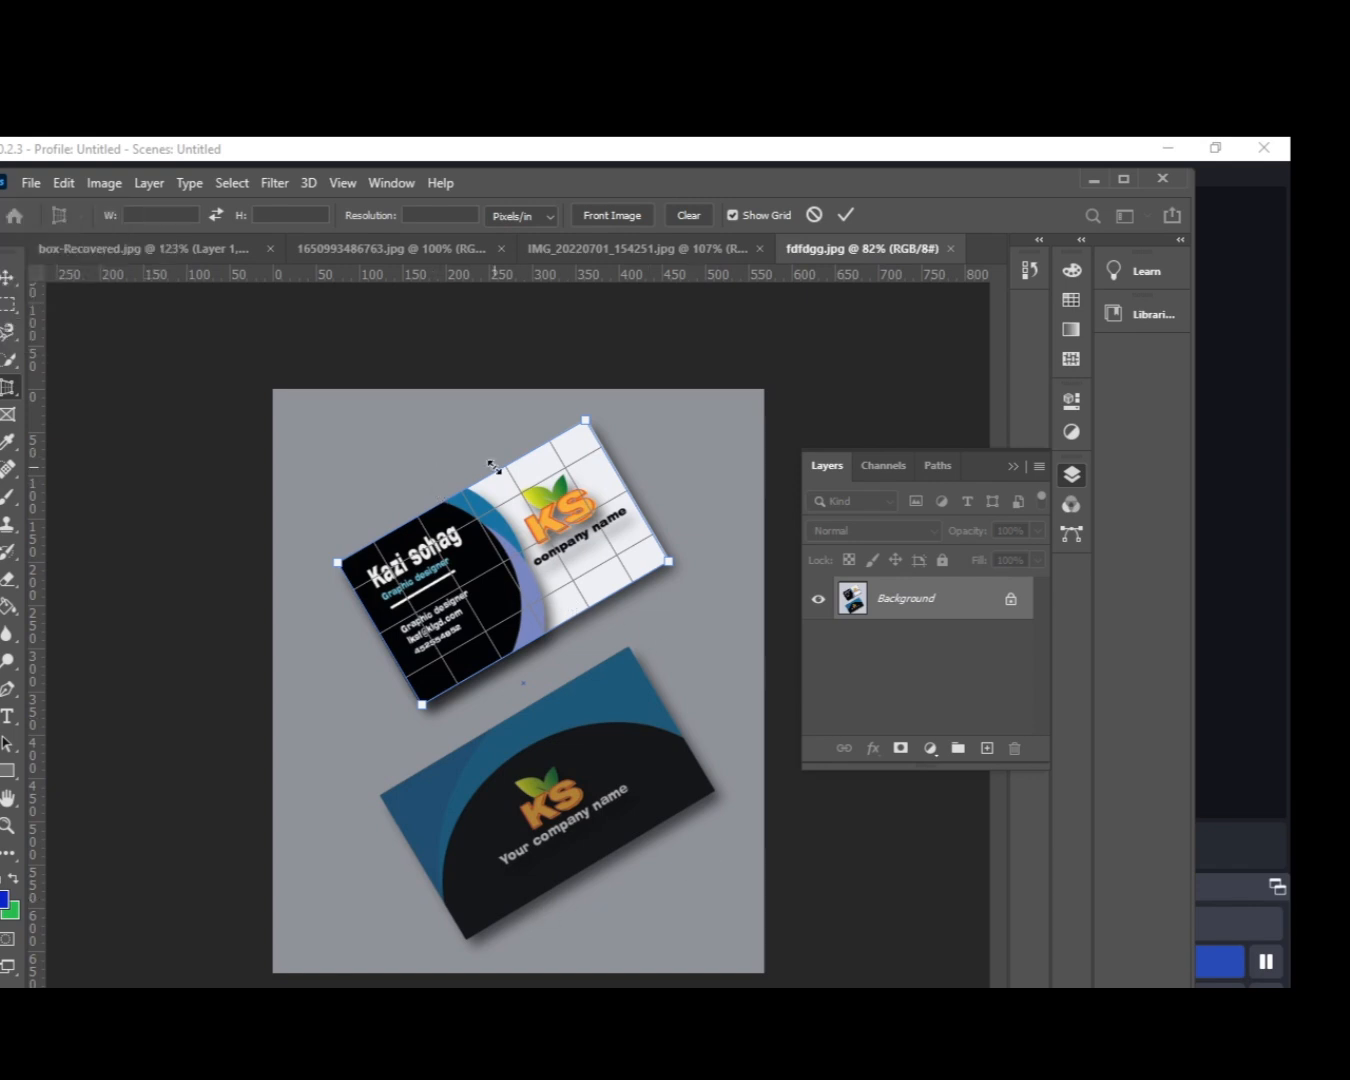
pyautogui.press('Return')
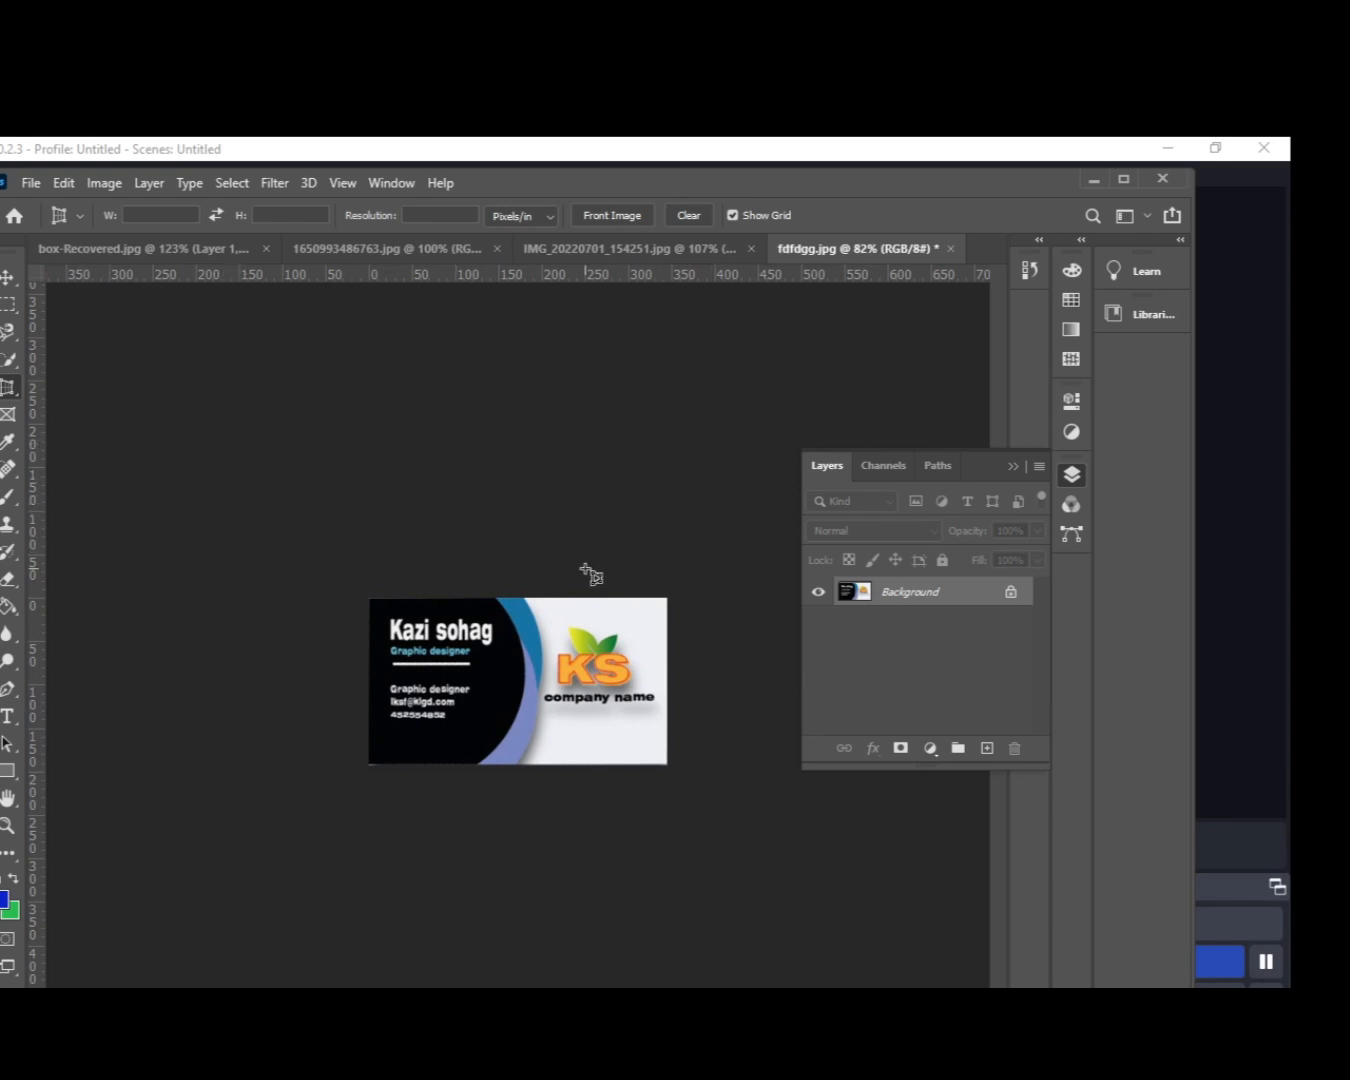
pyautogui.click(62, 183)
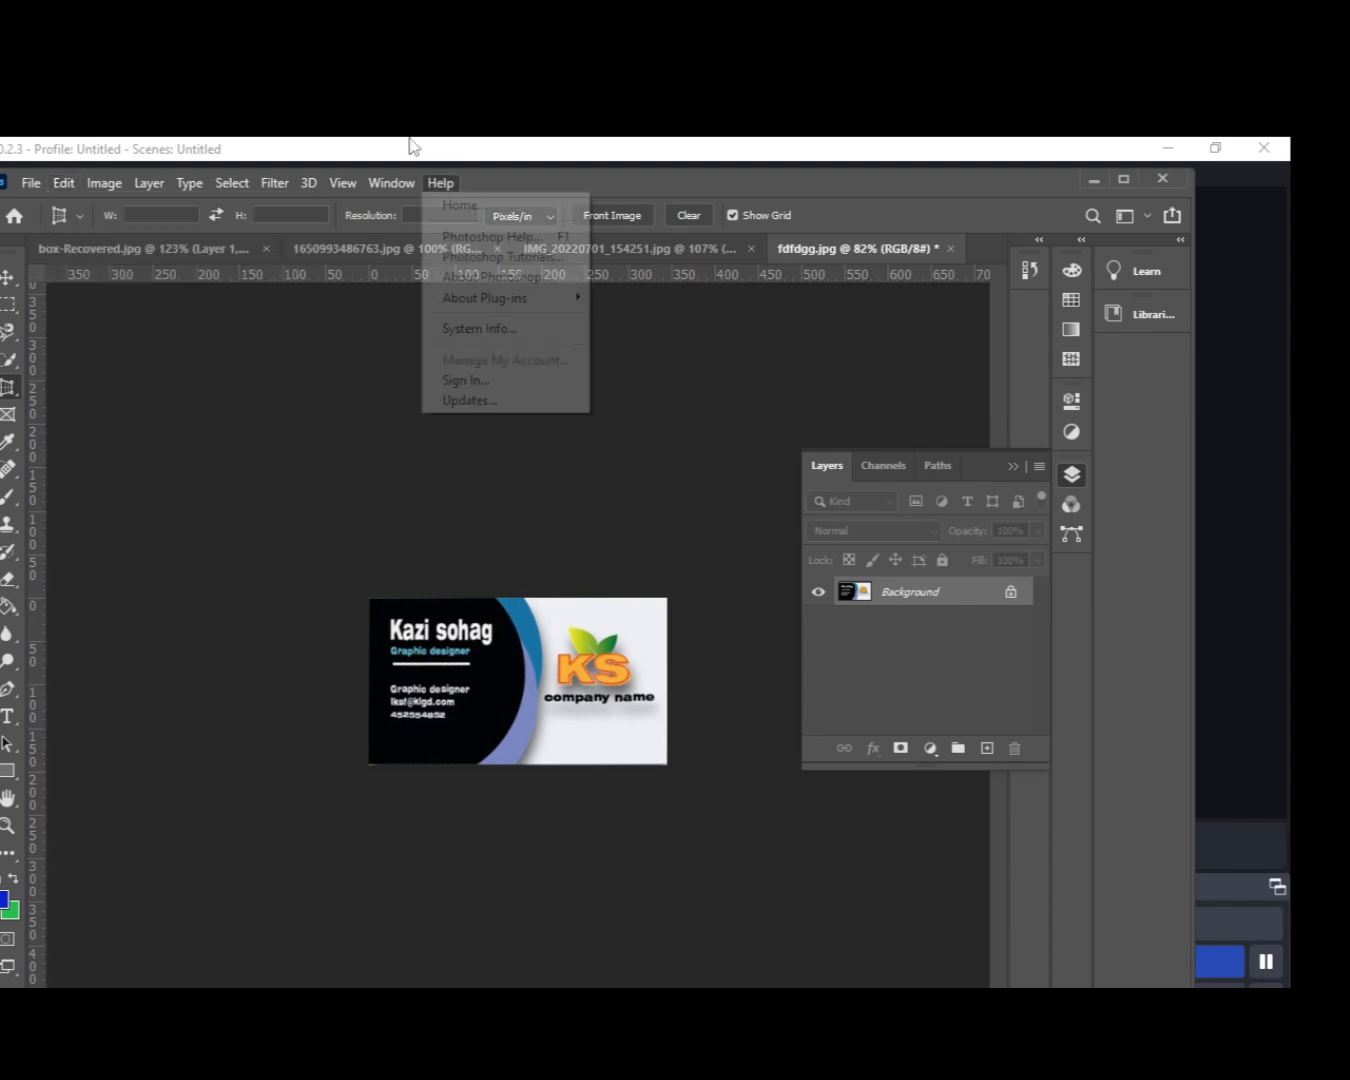
pyautogui.hotkey('alt', 'Tab')
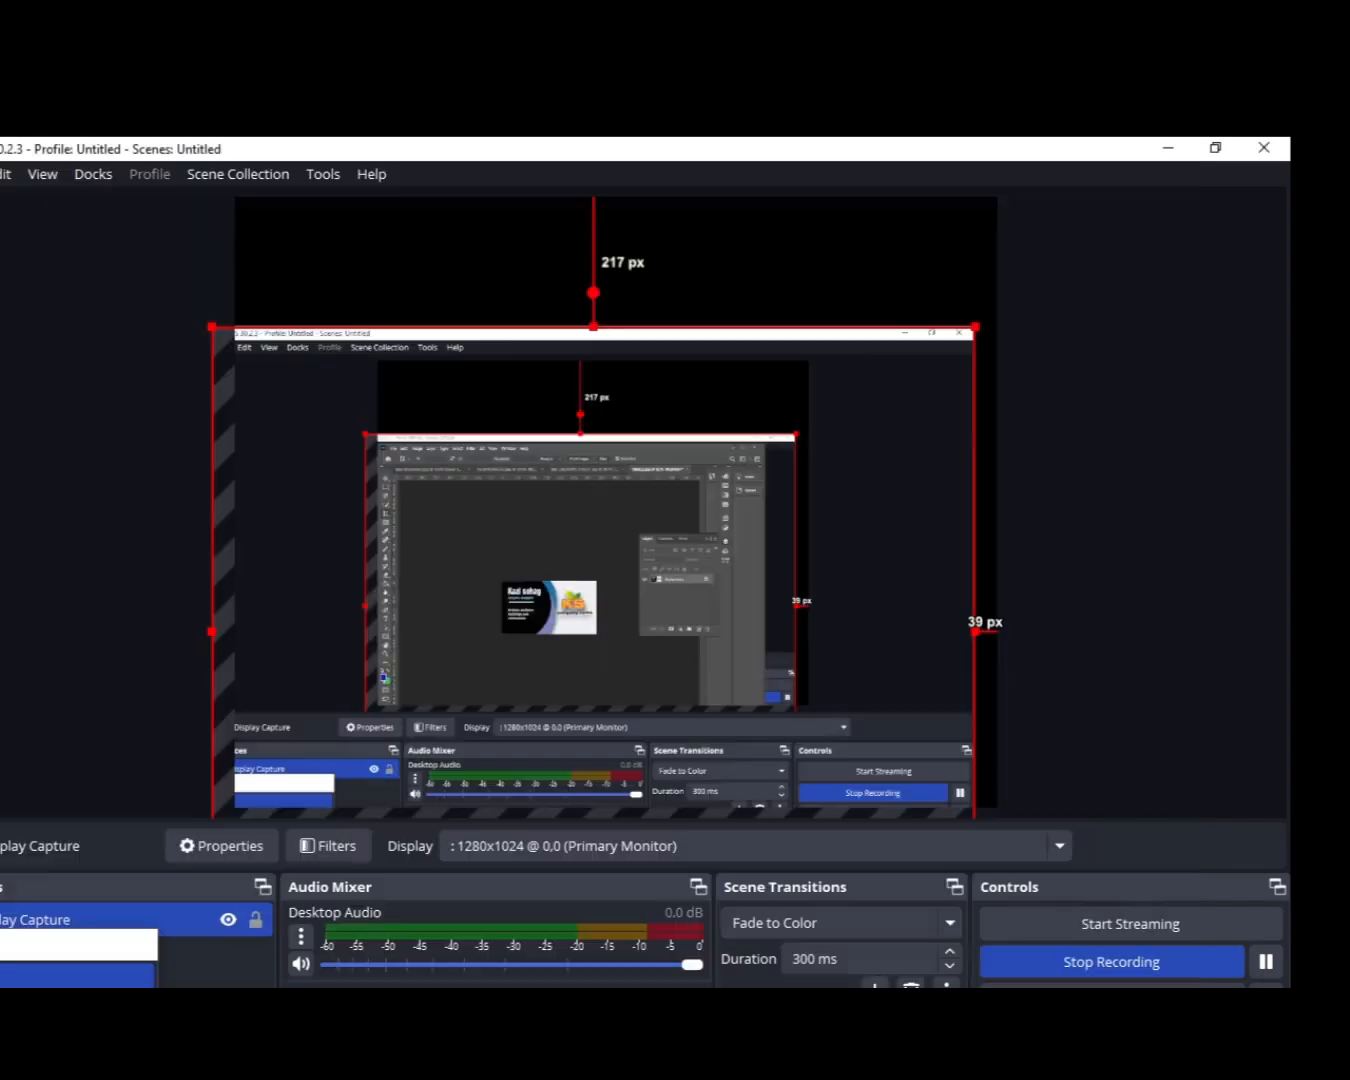